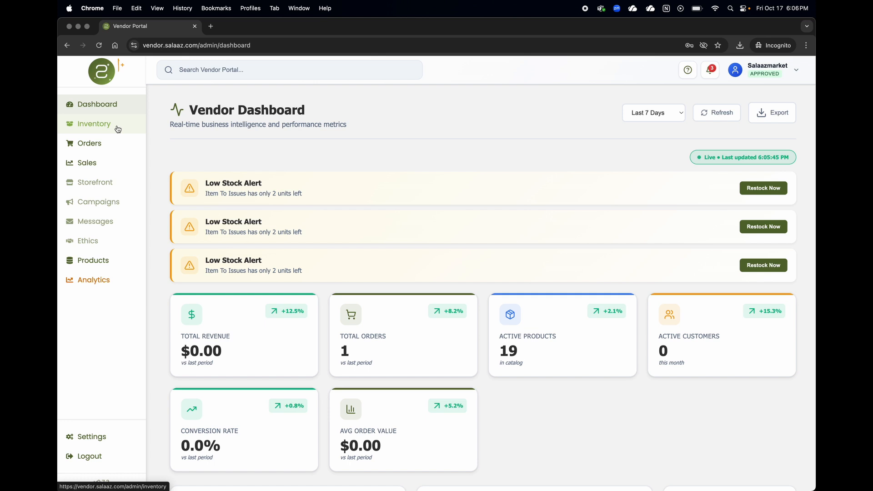
- Open the inventory page, look over its analytics, and start adding a new product
{"action": "left_click", "coordinate": [117, 129]}
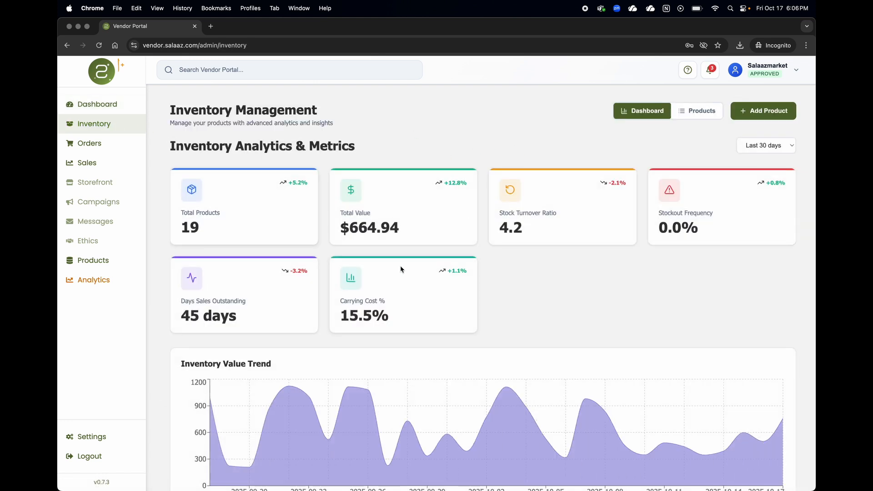
{"action": "scroll", "coordinate": [370, 282], "scroll_direction": "down", "scroll_amount": 3}
{"action": "scroll", "coordinate": [370, 284], "scroll_direction": "down", "scroll_amount": 4}
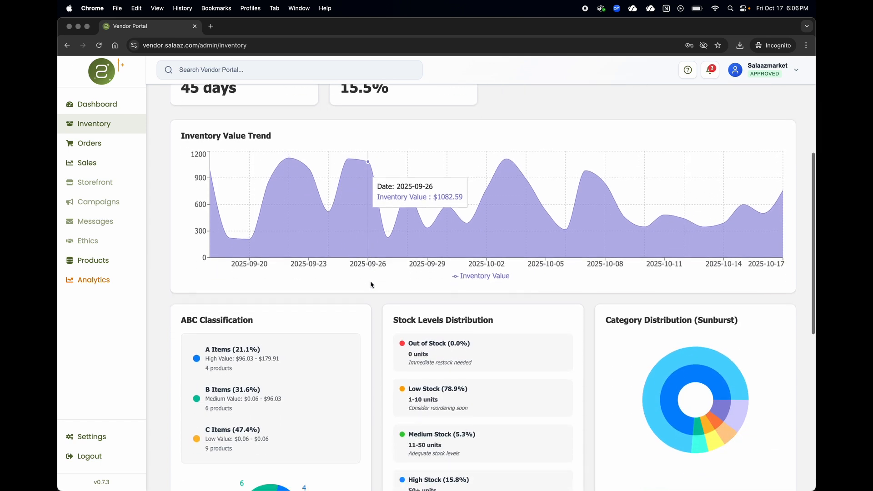
{"action": "scroll", "coordinate": [371, 284], "scroll_direction": "up", "scroll_amount": 3}
{"action": "scroll", "coordinate": [371, 285], "scroll_direction": "up", "scroll_amount": 4}
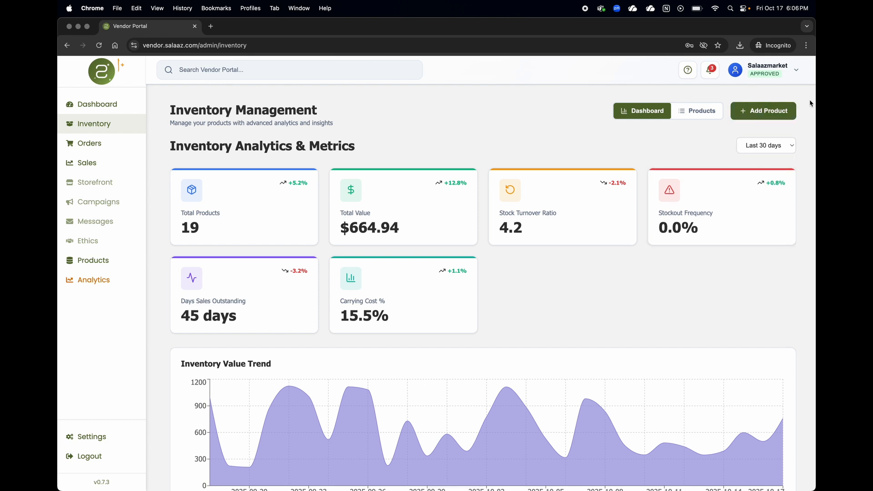
{"action": "left_click", "coordinate": [765, 111]}
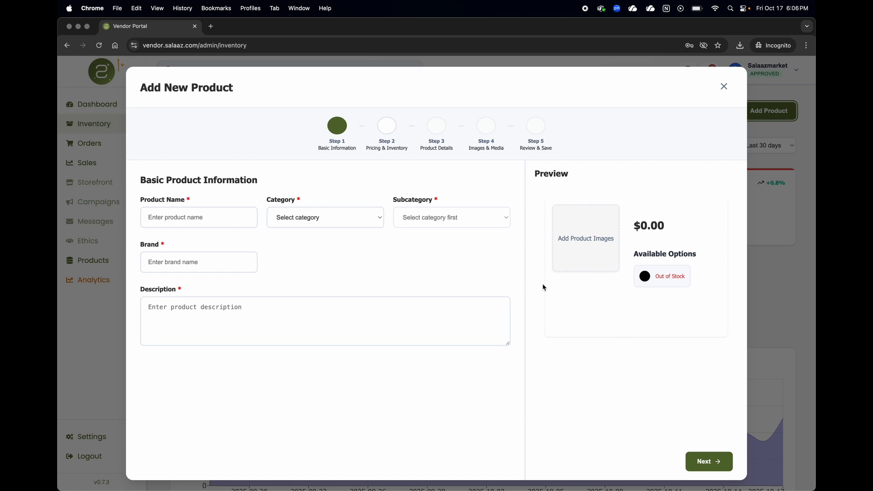
- Name the new product Tshirt and assign it the Clothing category with the Men's Clothing subcategory
{"action": "left_click", "coordinate": [232, 222]}
{"action": "type", "text": "Tshirt"}
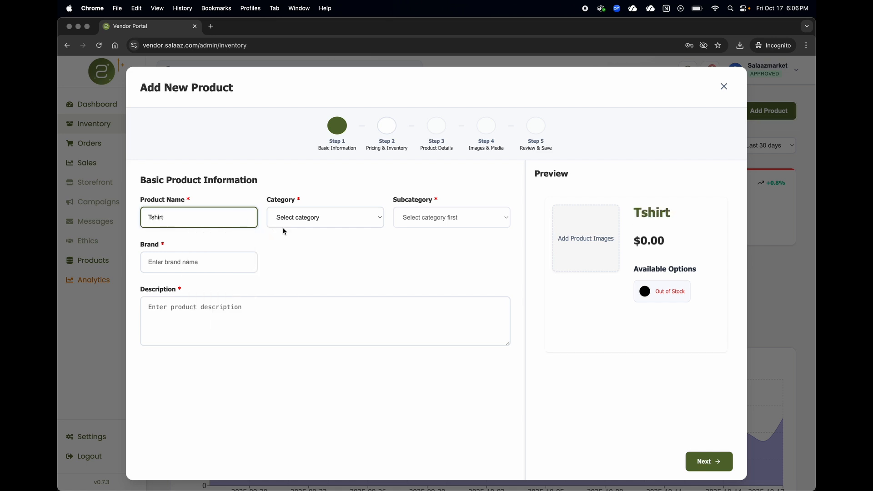
{"action": "left_click", "coordinate": [326, 226]}
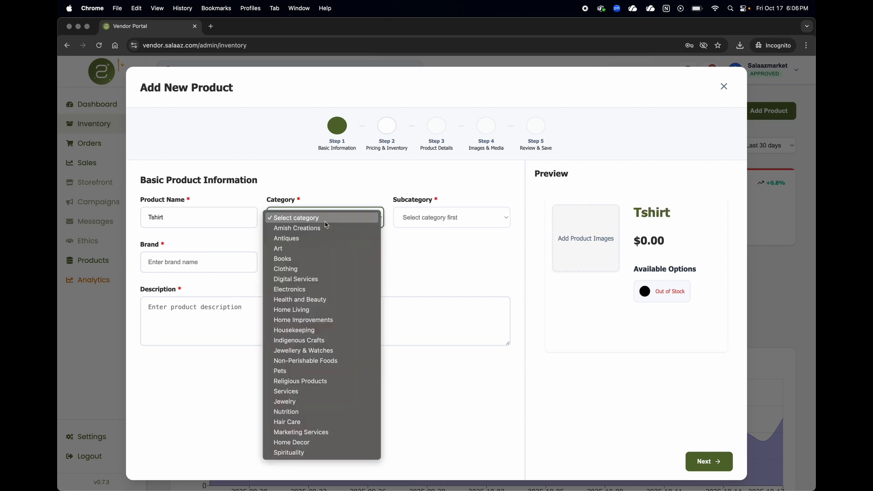
{"action": "left_click", "coordinate": [314, 269]}
{"action": "left_click", "coordinate": [428, 218]}
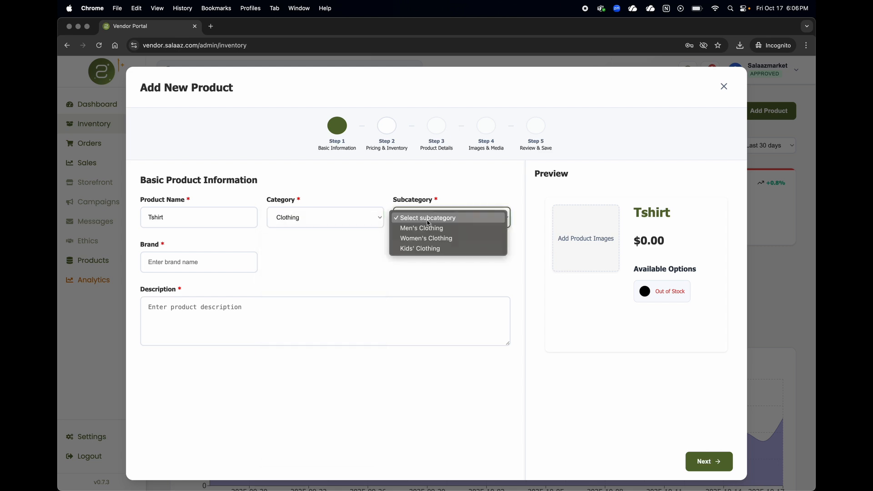
{"action": "left_click", "coordinate": [427, 227]}
- Enter the brand "Tshirt Brand" and the description "Test Description", and continue to pricing
{"action": "left_click", "coordinate": [214, 263]}
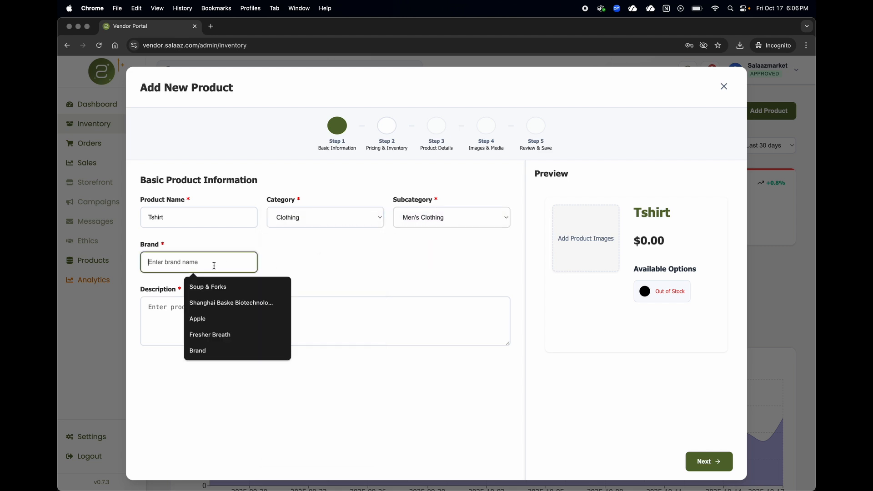
{"action": "type", "text": "Tshirt Brand"}
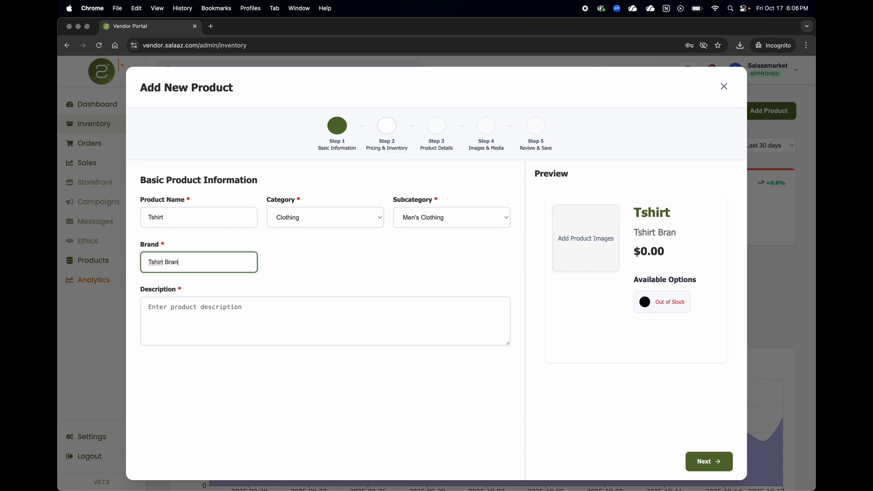
{"action": "left_click", "coordinate": [200, 327]}
{"action": "type", "text": "Test Description"}
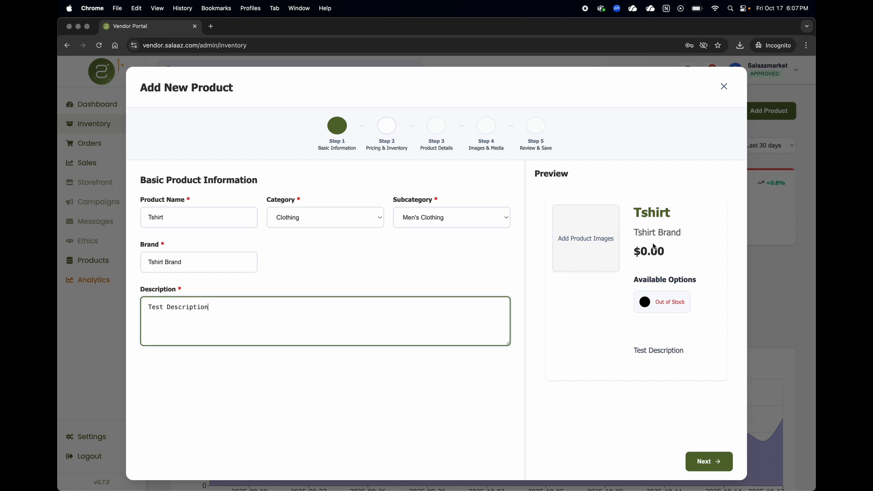
{"action": "left_click", "coordinate": [704, 462]}
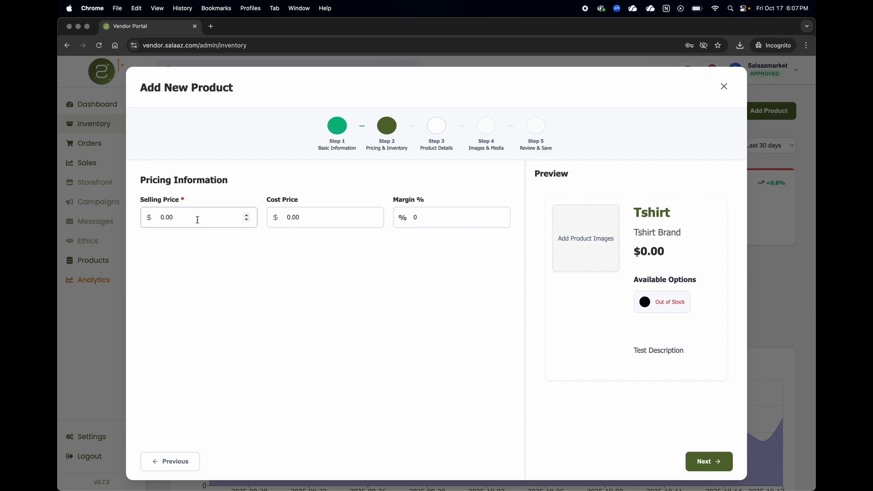
- Set the selling price to $5 and the cost price to $2, and continue to the product details
{"action": "left_click_drag", "start_coordinate": [193, 215], "coordinate": [151, 209]}
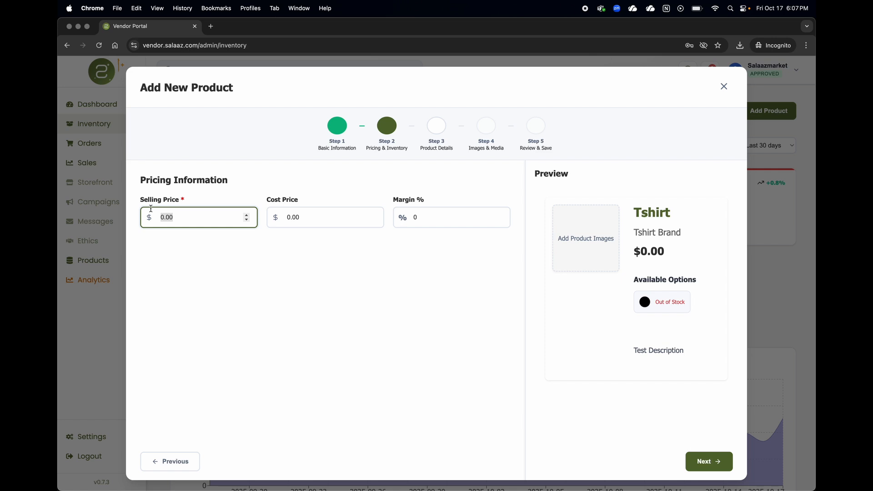
{"action": "type", "text": "5"}
{"action": "left_click", "coordinate": [194, 253]}
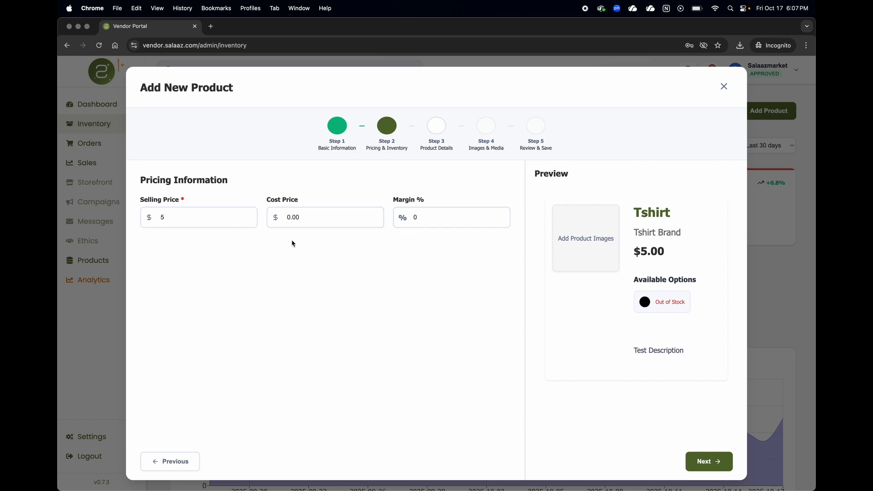
{"action": "left_click_drag", "start_coordinate": [302, 220], "coordinate": [285, 217]}
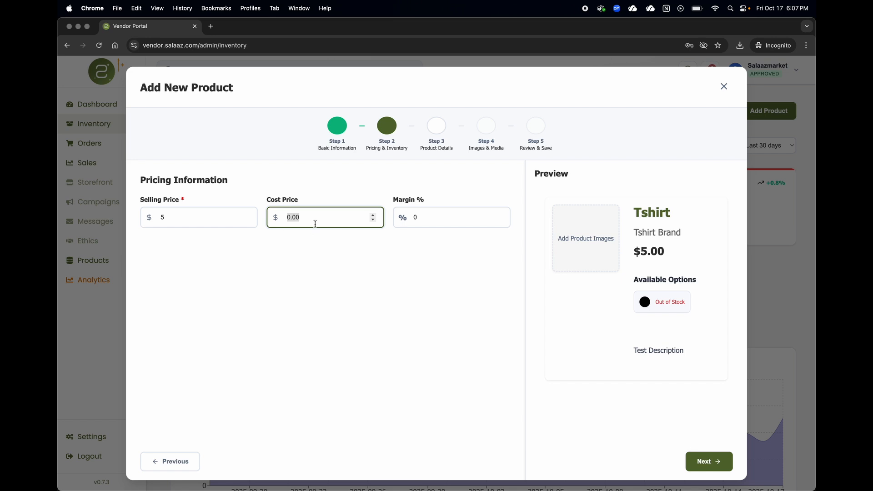
{"action": "left_click", "coordinate": [315, 224]}
{"action": "left_click_drag", "start_coordinate": [303, 217], "coordinate": [276, 218]}
{"action": "type", "text": "2"}
{"action": "left_click", "coordinate": [359, 295]}
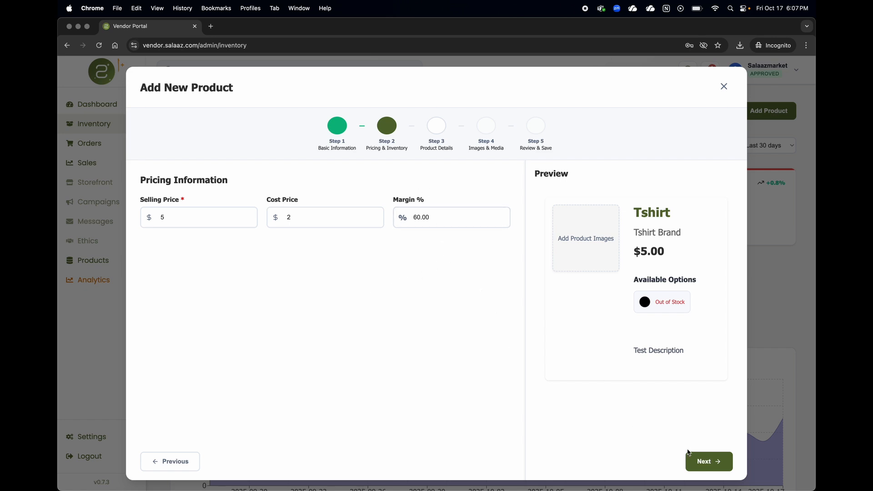
{"action": "left_click", "coordinate": [705, 467]}
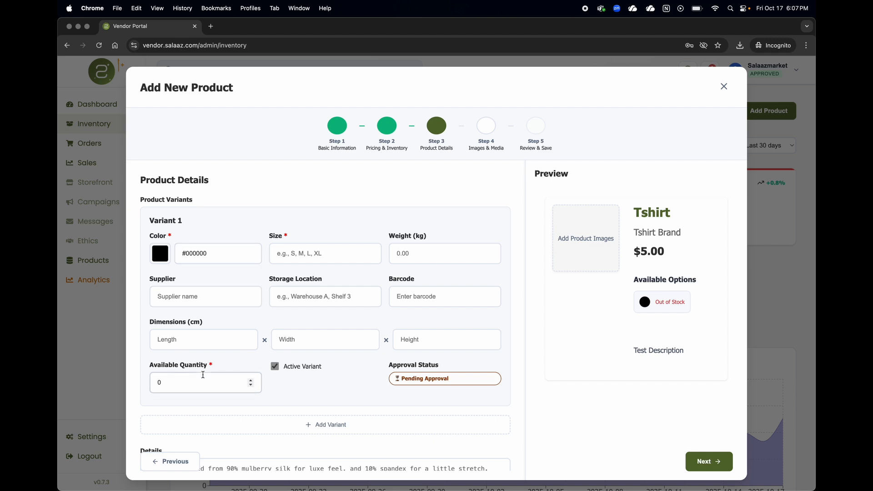
- Set the first variant's size to M and its weight to 0.1 kg
{"action": "scroll", "coordinate": [282, 336], "scroll_direction": "down", "scroll_amount": 4}
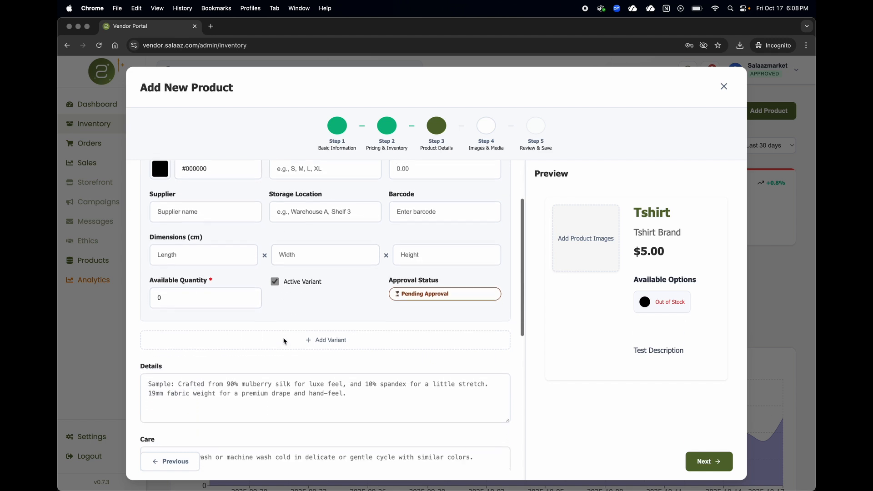
{"action": "scroll", "coordinate": [284, 340], "scroll_direction": "down", "scroll_amount": 9}
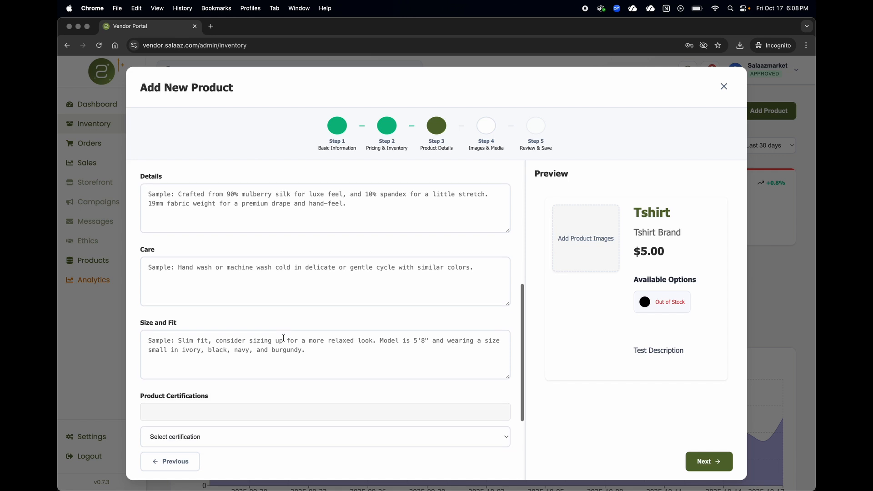
{"action": "scroll", "coordinate": [283, 337], "scroll_direction": "up", "scroll_amount": 13}
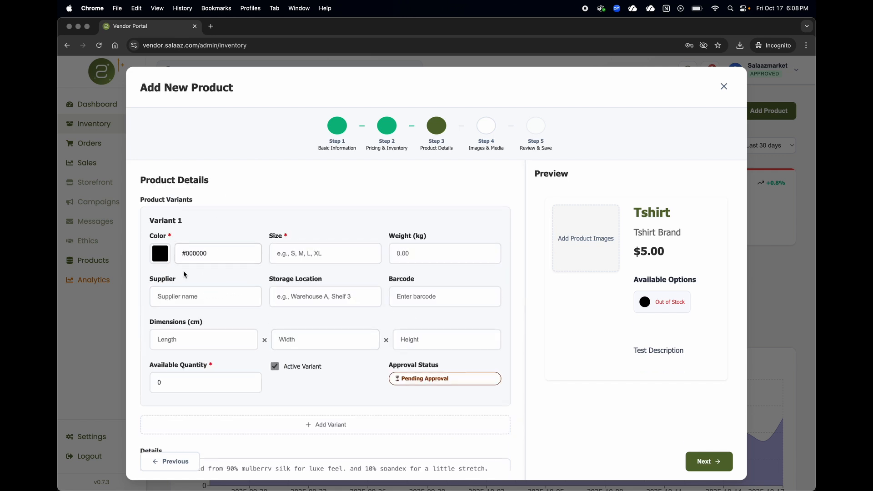
{"action": "left_click", "coordinate": [312, 251]}
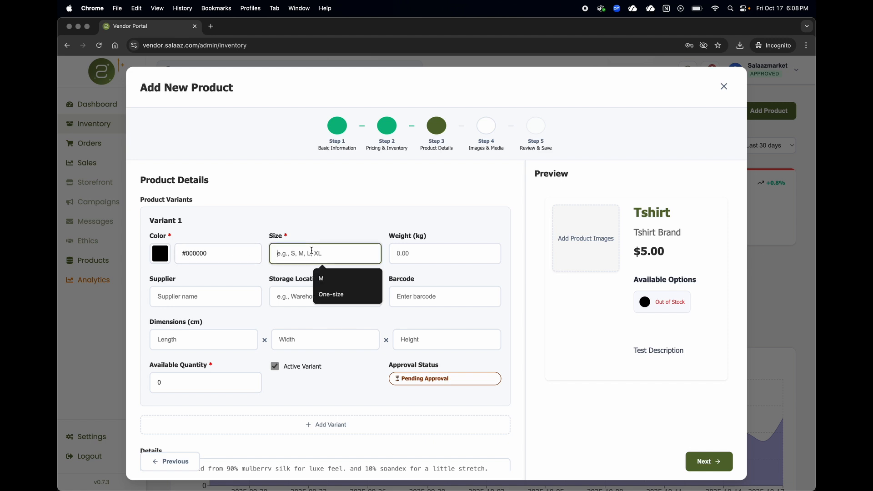
{"action": "left_click", "coordinate": [333, 282]}
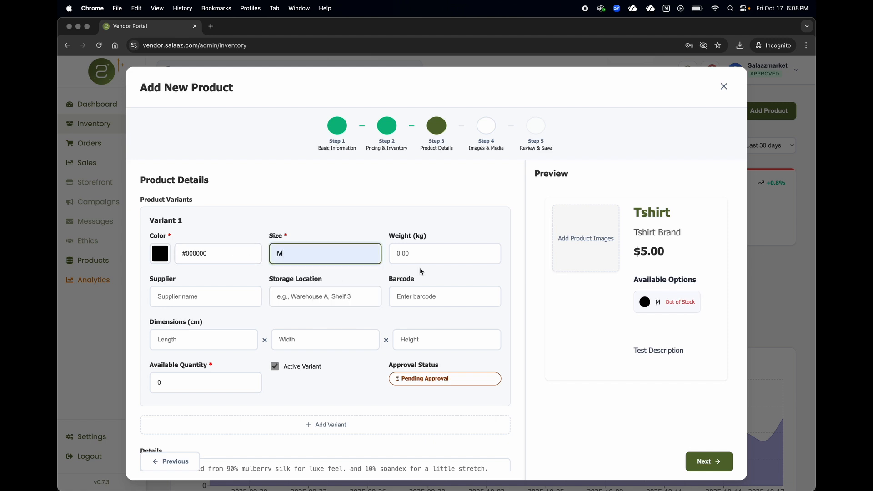
{"action": "left_click", "coordinate": [422, 257]}
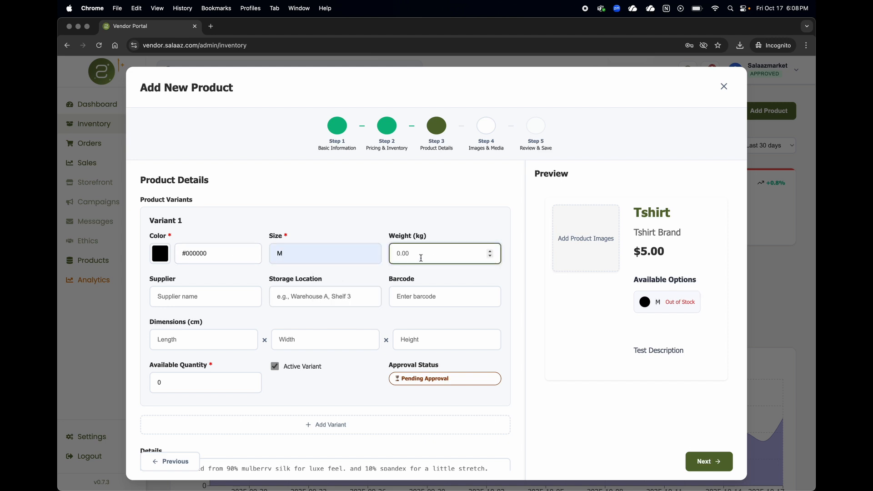
{"action": "type", "text": "0.1"}
{"action": "left_click", "coordinate": [218, 293]}
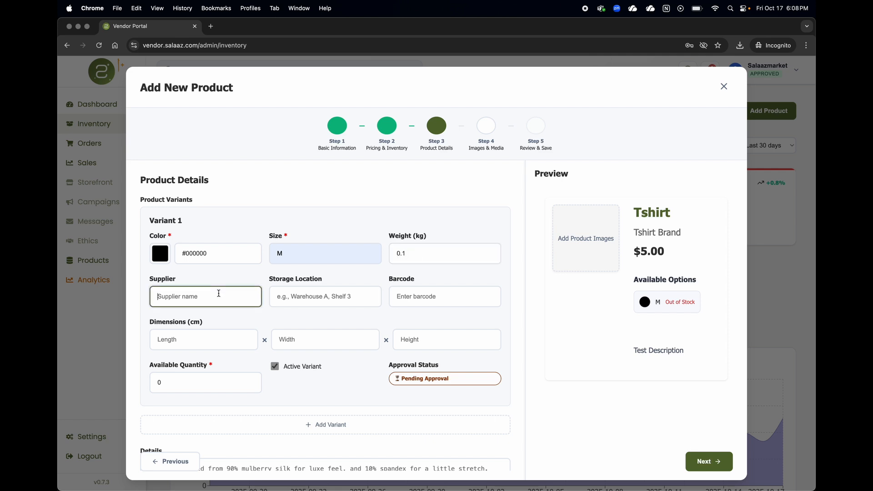
{"action": "type", "text": "Th"}
{"action": "type", "text": "shirt Su"}
{"action": "type", "text": "ppluer"}
{"action": "key", "text": "Tab"}
{"action": "type", "text": "Warehouse A"}
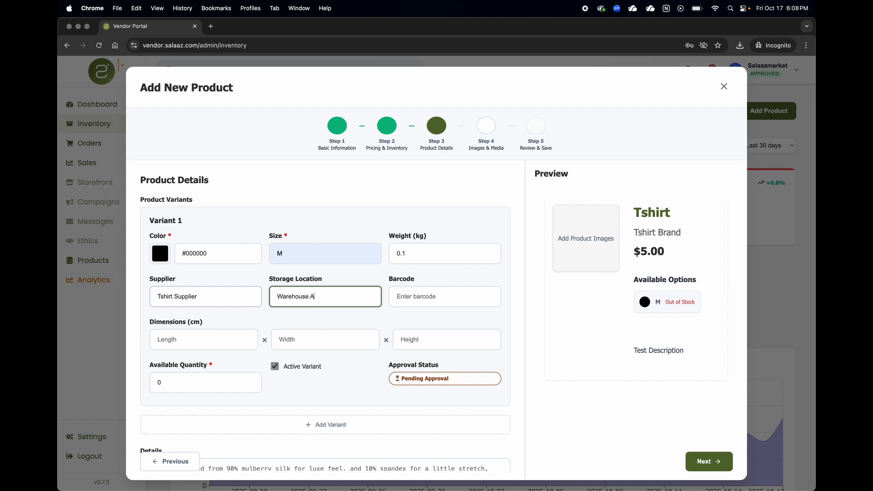
{"action": "key", "text": "Tab"}
{"action": "type", "text": "12"}
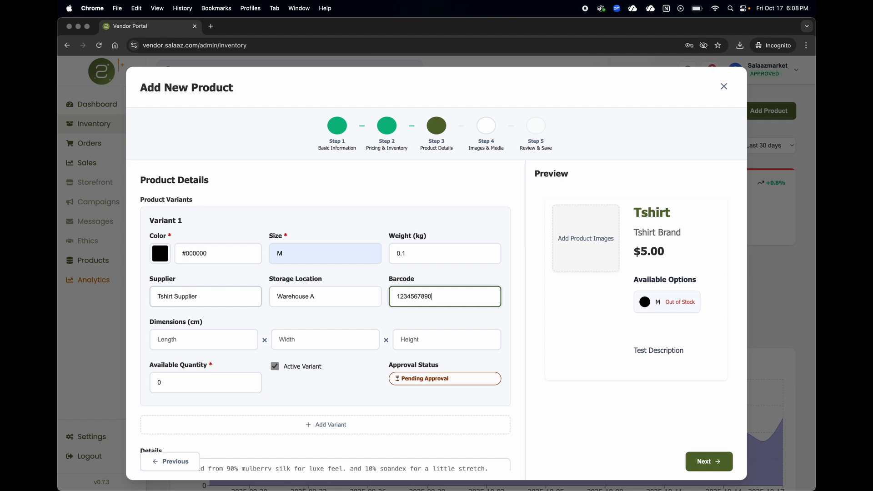
- Set the first variant's dimensions to 20 cm length, 15 cm width and 10 cm height
{"action": "left_click", "coordinate": [187, 342]}
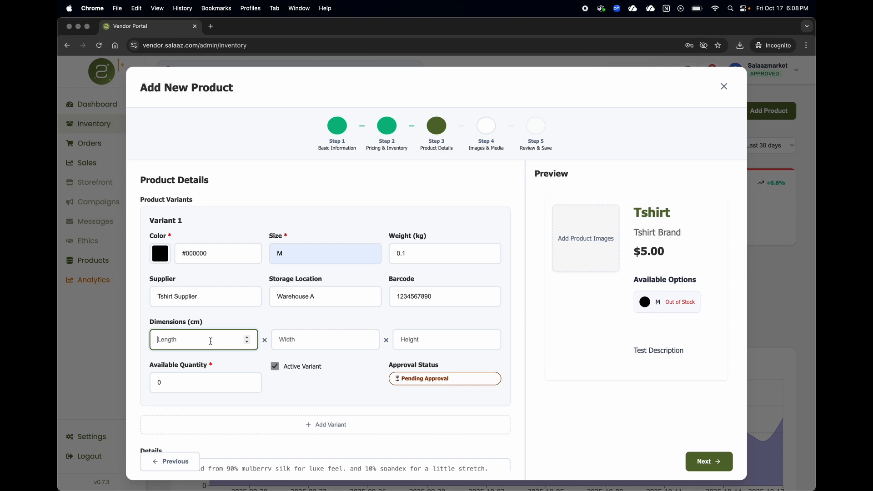
{"action": "type", "text": "20"}
{"action": "left_click", "coordinate": [299, 344]}
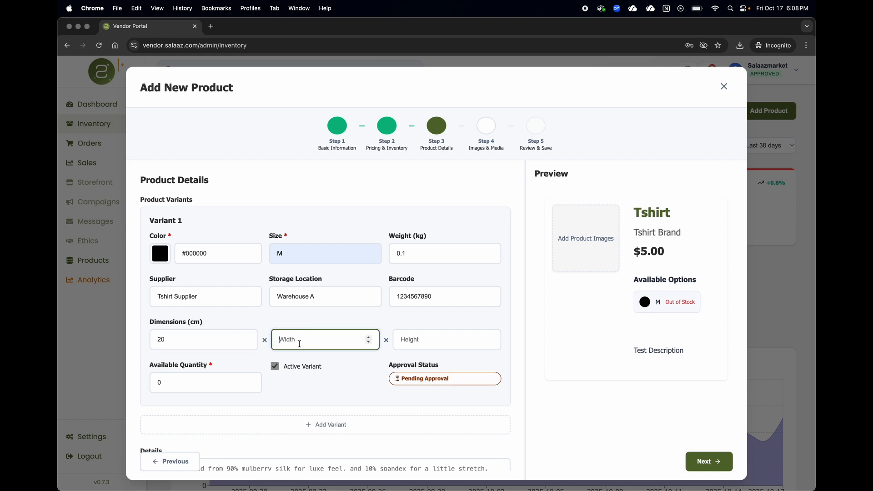
{"action": "type", "text": "15"}
{"action": "left_click", "coordinate": [424, 347]}
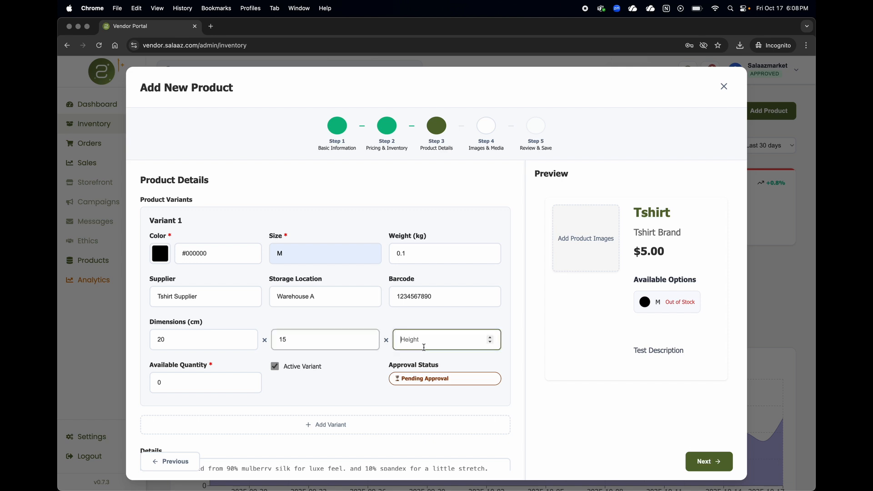
{"action": "type", "text": "10"}
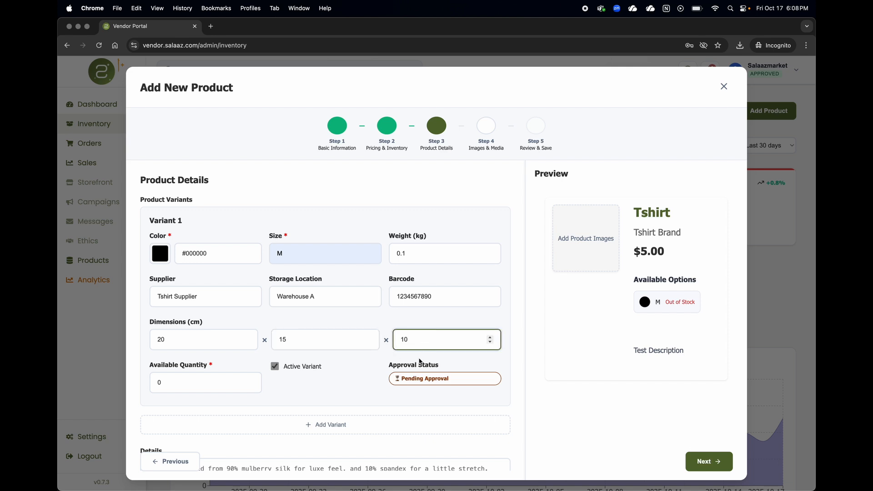
- Set the first variant's available quantity to 10
{"action": "left_click", "coordinate": [275, 367]}
{"action": "left_click", "coordinate": [275, 368]}
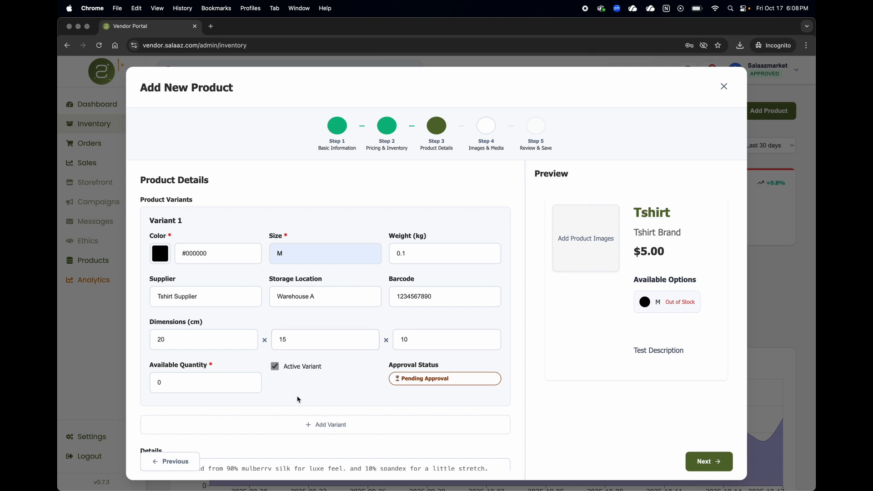
{"action": "left_click", "coordinate": [244, 382]}
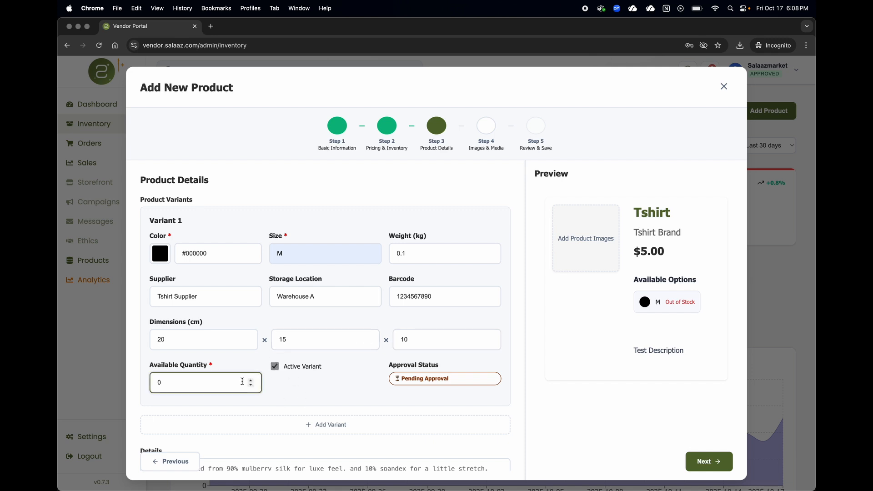
{"action": "key", "text": "BackSpace"}
{"action": "type", "text": "10"}
{"action": "left_click", "coordinate": [371, 390]}
- Add a second product variant and set its color to red, #fa0000
{"action": "scroll", "coordinate": [372, 391], "scroll_direction": "down", "scroll_amount": 2}
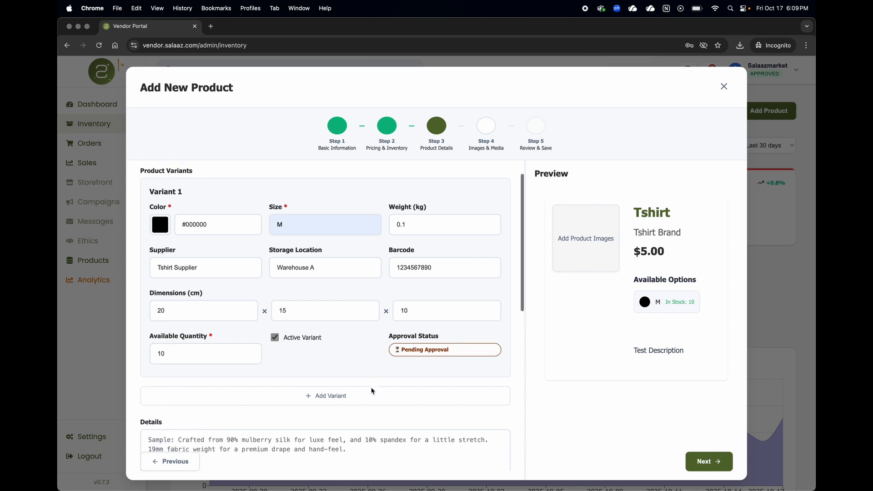
{"action": "scroll", "coordinate": [318, 262], "scroll_direction": "down", "scroll_amount": 2}
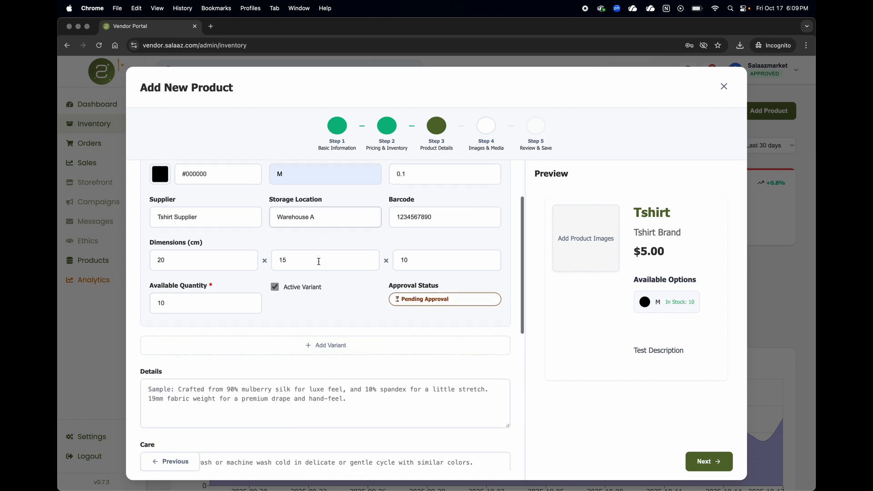
{"action": "left_click", "coordinate": [320, 335]}
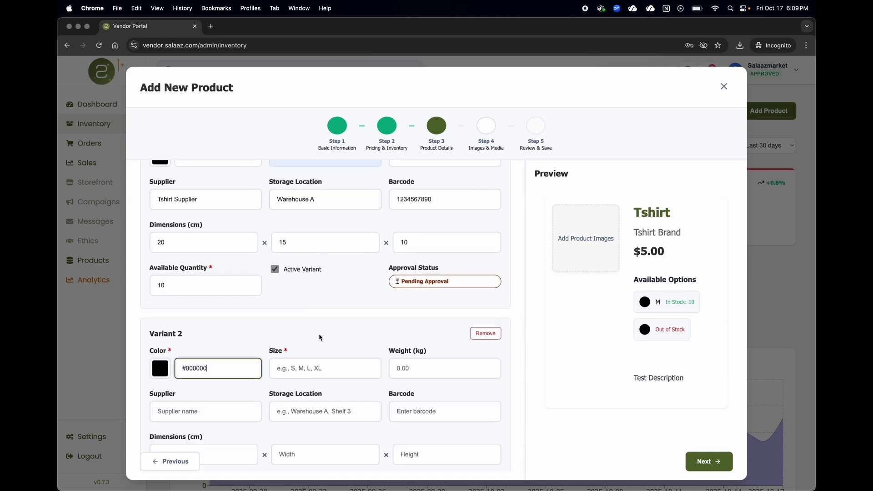
{"action": "scroll", "coordinate": [320, 338], "scroll_direction": "down", "scroll_amount": 5}
{"action": "left_click", "coordinate": [160, 252]}
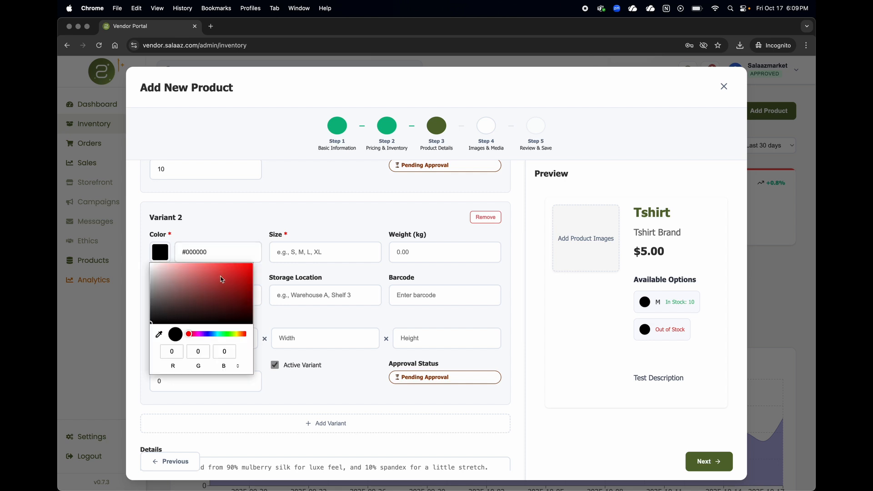
{"action": "left_click_drag", "start_coordinate": [222, 280], "coordinate": [266, 268]}
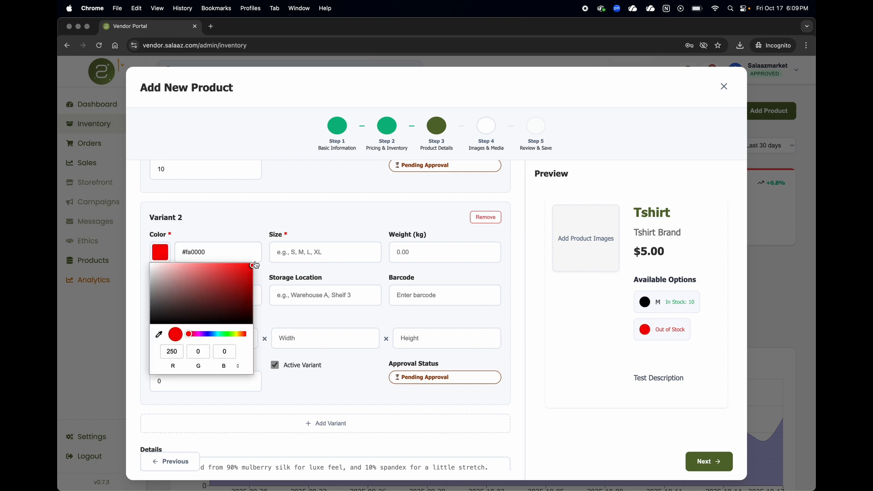
- Set the first variant's size to "M,L" and the second variant's size to "S,L"
{"action": "left_click", "coordinate": [317, 249]}
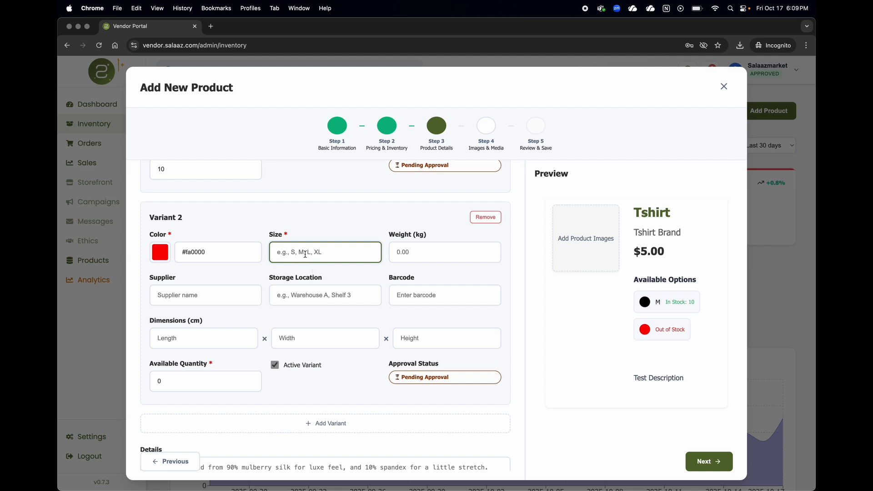
{"action": "type", "text": "L"}
{"action": "scroll", "coordinate": [318, 256], "scroll_direction": "up", "scroll_amount": 5}
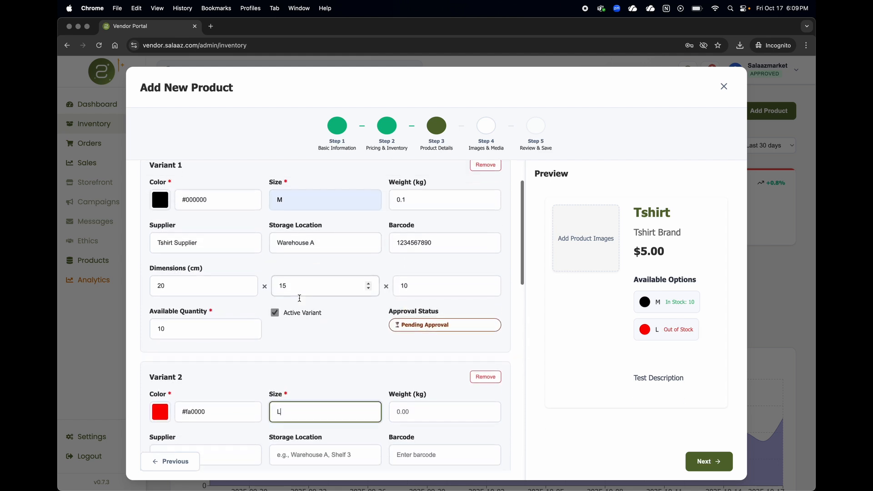
{"action": "left_click", "coordinate": [298, 205]}
{"action": "type", "text": ",L"}
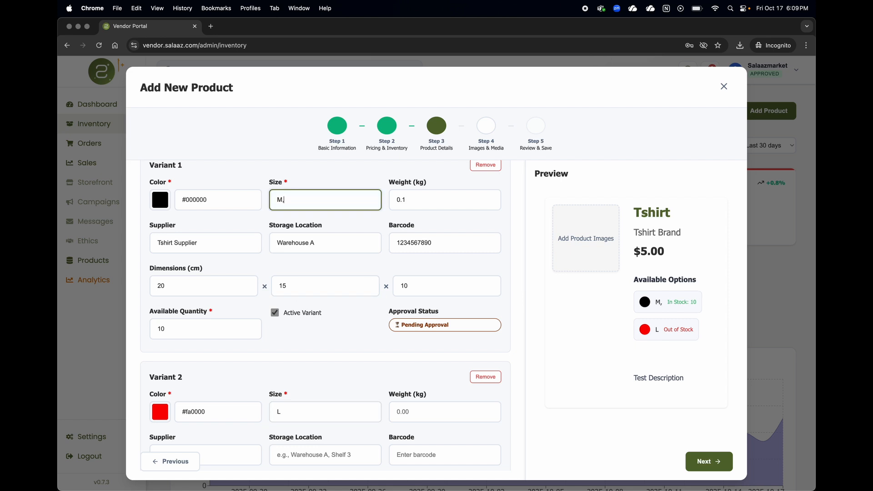
{"action": "left_click", "coordinate": [275, 413]}
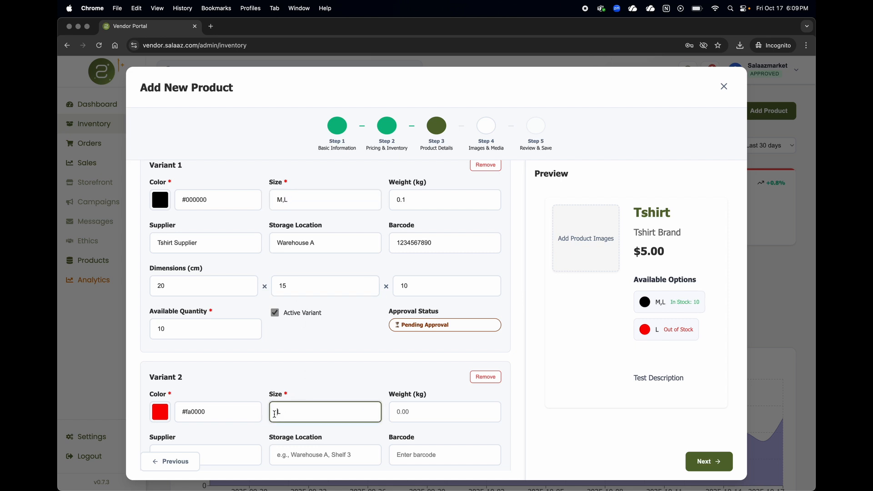
{"action": "type", "text": "S,"}
- Set the second variant's weight to 0.1 kg
{"action": "scroll", "coordinate": [333, 407], "scroll_direction": "down", "scroll_amount": 2}
{"action": "scroll", "coordinate": [333, 407], "scroll_direction": "down", "scroll_amount": 3}
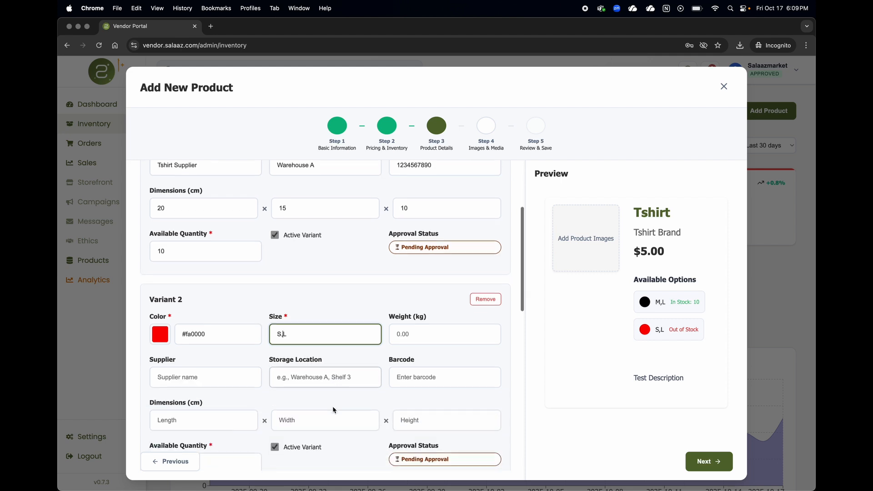
{"action": "left_click", "coordinate": [450, 314]}
{"action": "type", "text": "0.03"}
{"action": "scroll", "coordinate": [407, 321], "scroll_direction": "up", "scroll_amount": 5}
{"action": "scroll", "coordinate": [407, 322], "scroll_direction": "down", "scroll_amount": 3}
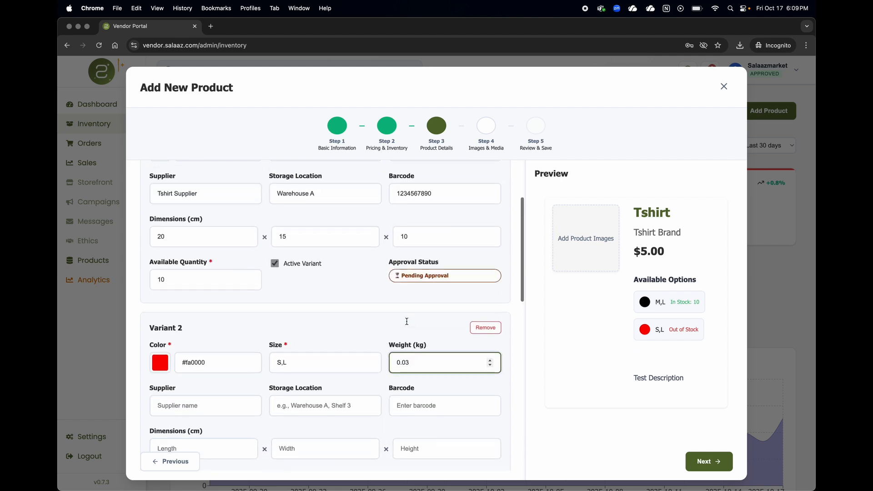
{"action": "type", "text": "0"}
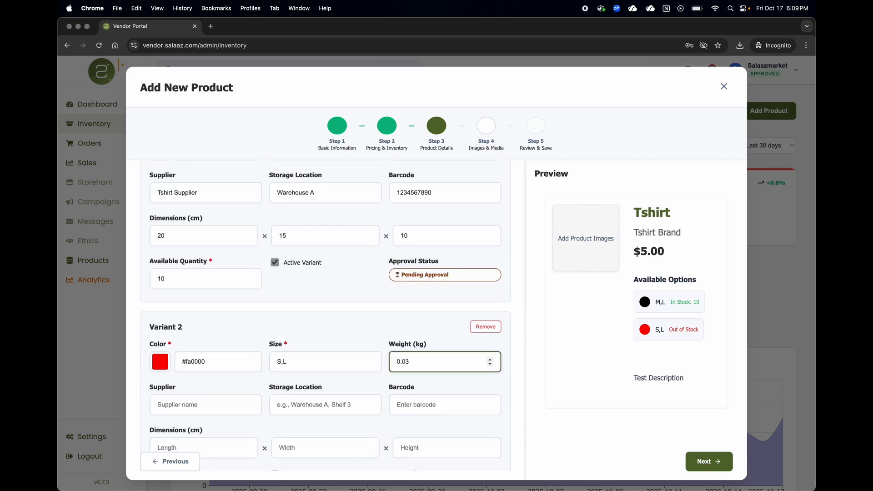
{"action": "scroll", "coordinate": [401, 332], "scroll_direction": "down", "scroll_amount": 3}
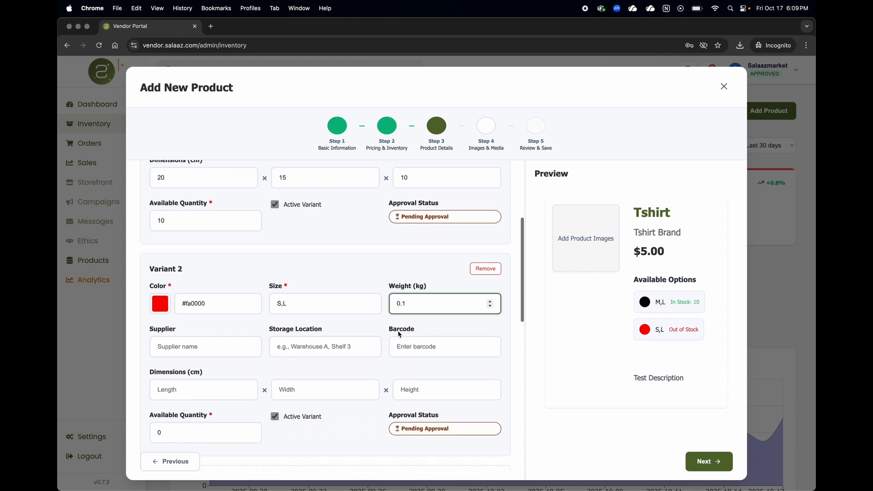
{"action": "left_click", "coordinate": [235, 332]}
{"action": "scroll", "coordinate": [234, 335], "scroll_direction": "up", "scroll_amount": 2}
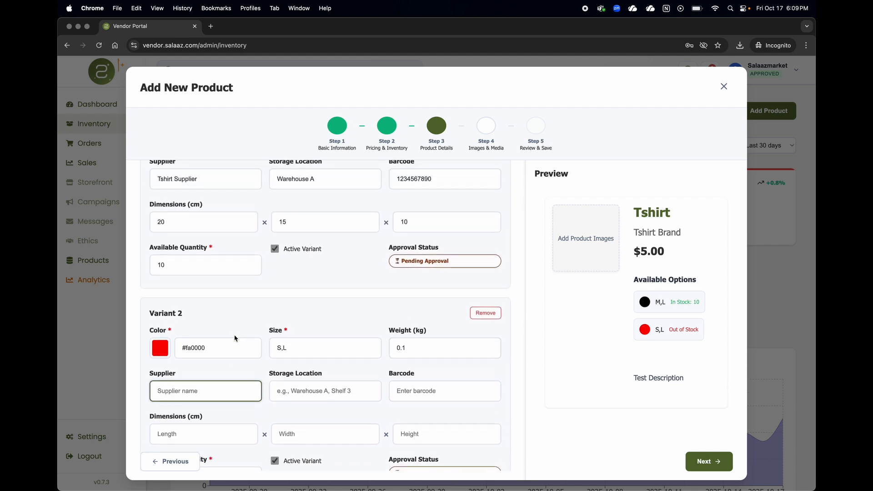
{"action": "type", "text": "Shirt Shop"}
{"action": "key", "text": "Tab"}
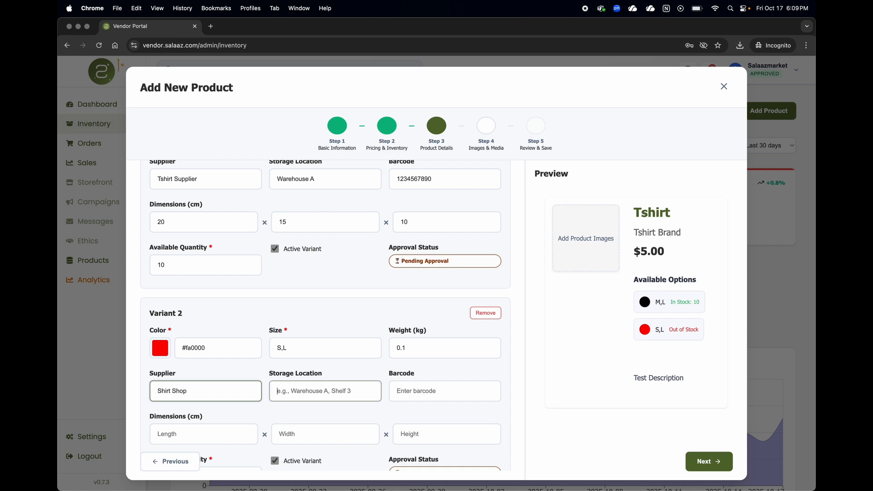
{"action": "type", "text": "Warehouse B"}
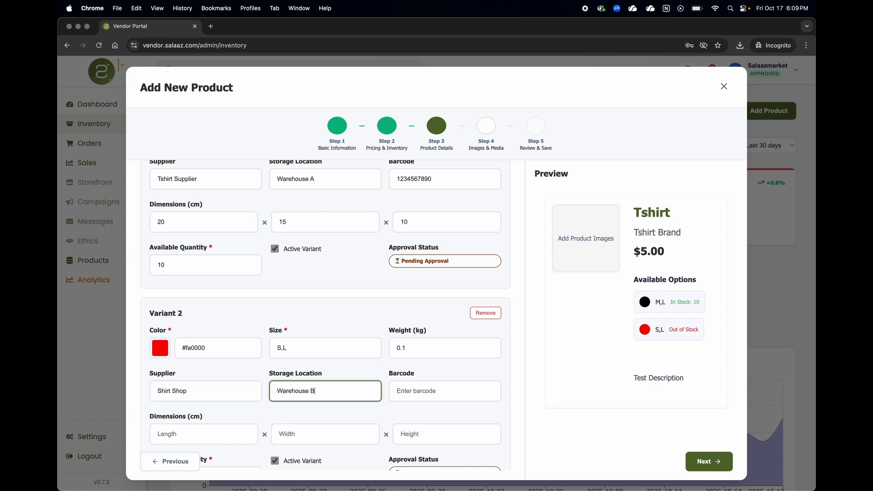
{"action": "key", "text": "Tab"}
{"action": "type", "text": "9"}
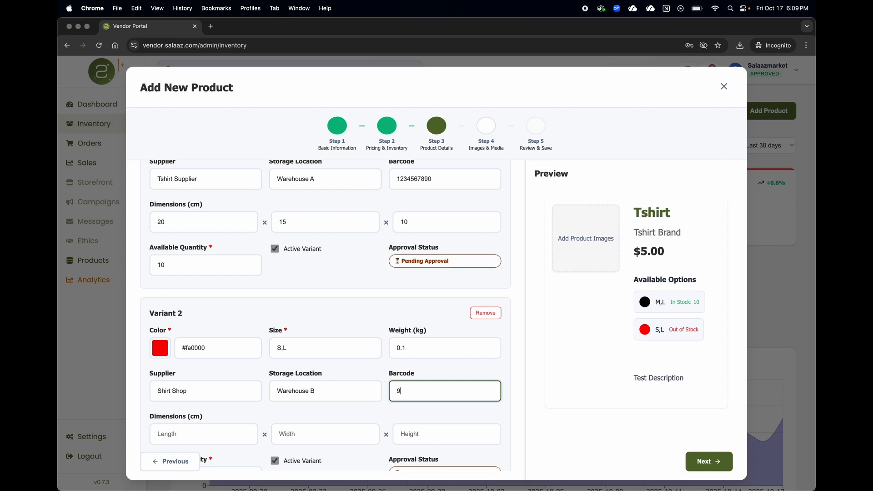
{"action": "type", "text": "876543219"}
- Set the second variant's dimensions to 20 cm length, 15 cm width and 10 cm height
{"action": "scroll", "coordinate": [174, 333], "scroll_direction": "down", "scroll_amount": 4}
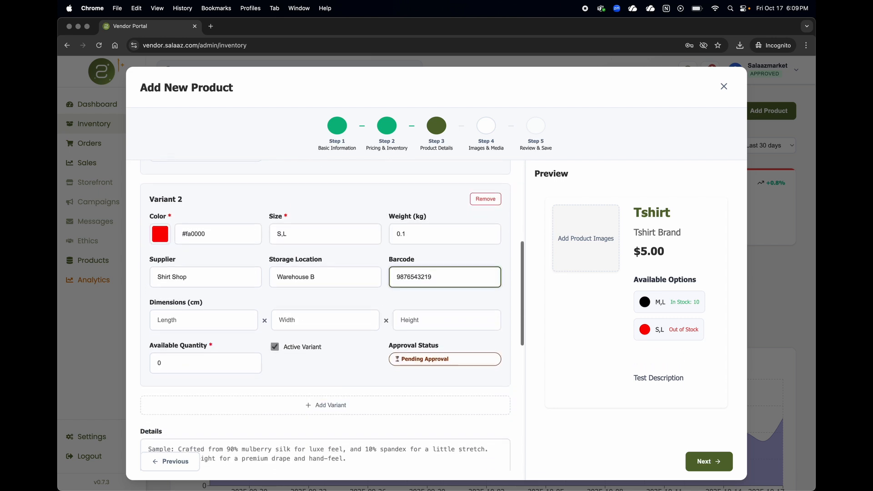
{"action": "left_click", "coordinate": [175, 333]}
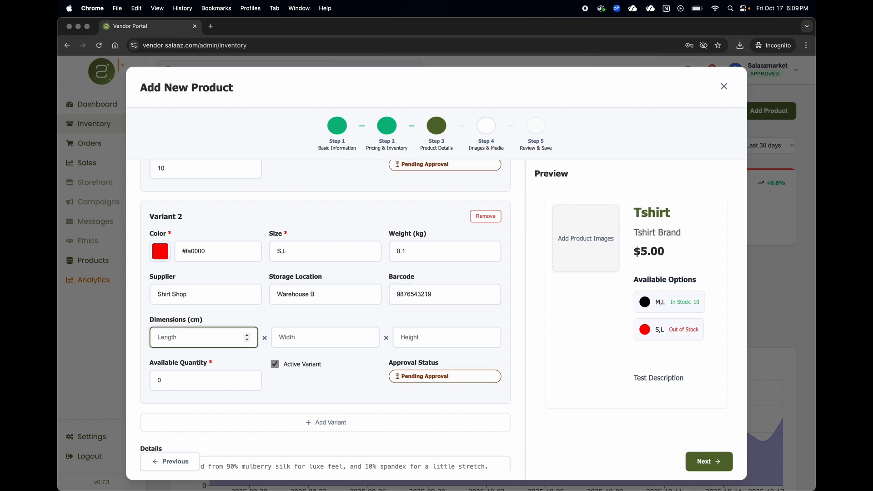
{"action": "type", "text": "20"}
{"action": "key", "text": "Tab"}
{"action": "type", "text": "15"}
{"action": "key", "text": "Tab"}
{"action": "type", "text": "1"}
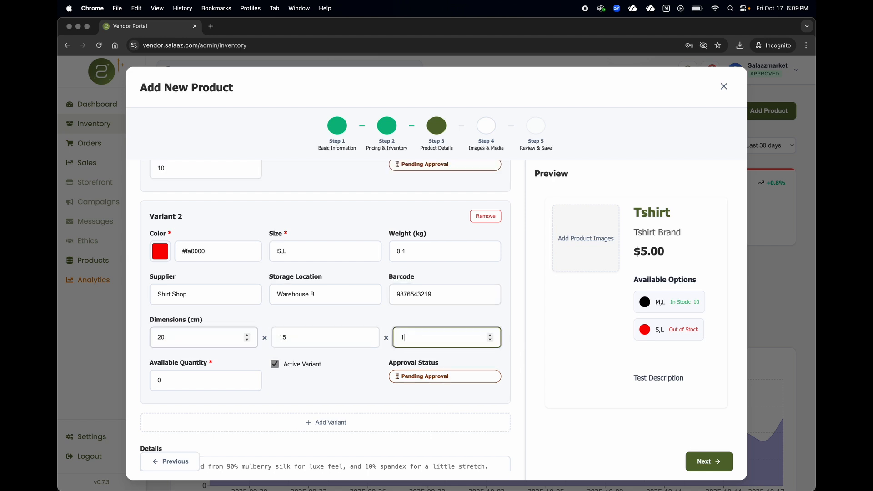
{"action": "type", "text": "0"}
- Set the second variant's available quantity to 7
{"action": "key", "text": "Tab"}
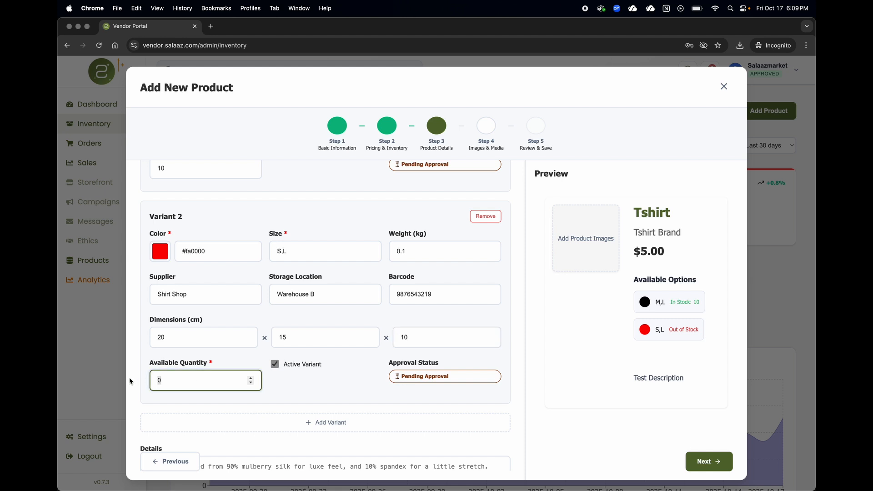
{"action": "type", "text": "7"}
{"action": "left_click", "coordinate": [306, 386]}
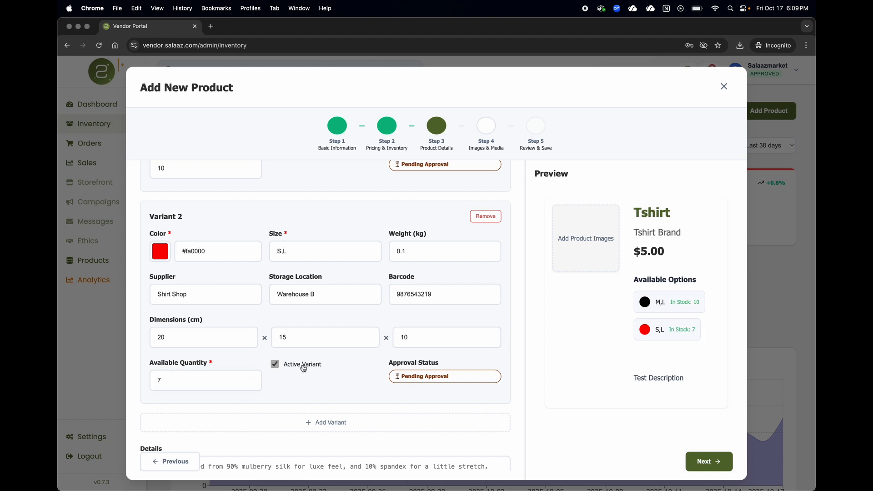
- Enter the product details "This is a handmade shirt from Vietnam. All the cotton is 100% fair trade, and the shirt is 100% cotton."
{"action": "scroll", "coordinate": [313, 374], "scroll_direction": "down", "scroll_amount": 2}
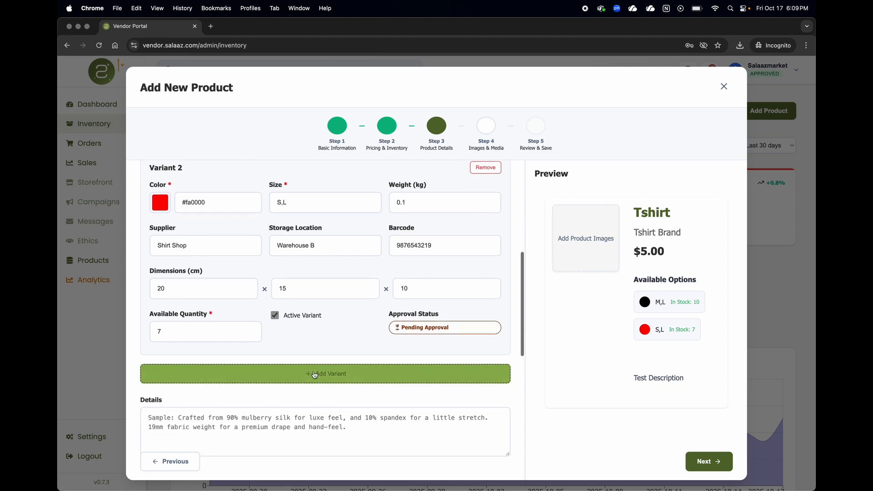
{"action": "scroll", "coordinate": [315, 375], "scroll_direction": "down", "scroll_amount": 4}
{"action": "left_click", "coordinate": [271, 321]}
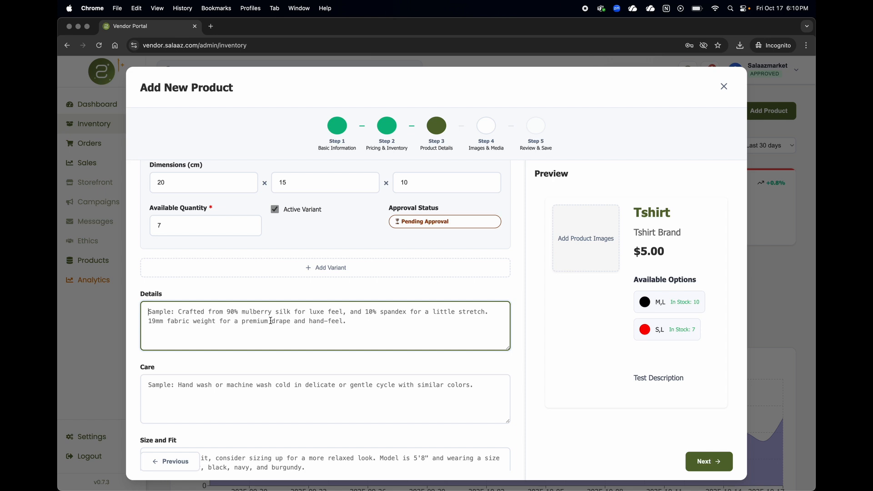
{"action": "type", "text": "This is "}
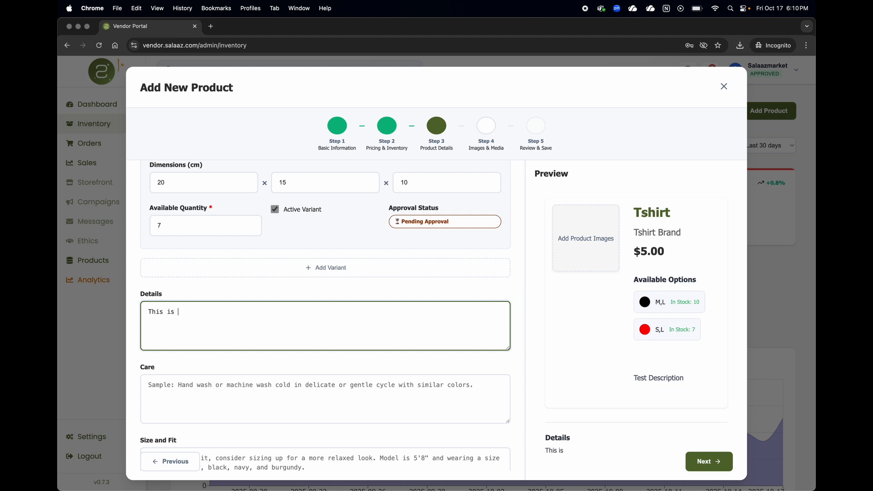
{"action": "type", "text": "a handmade shirt from Vi"}
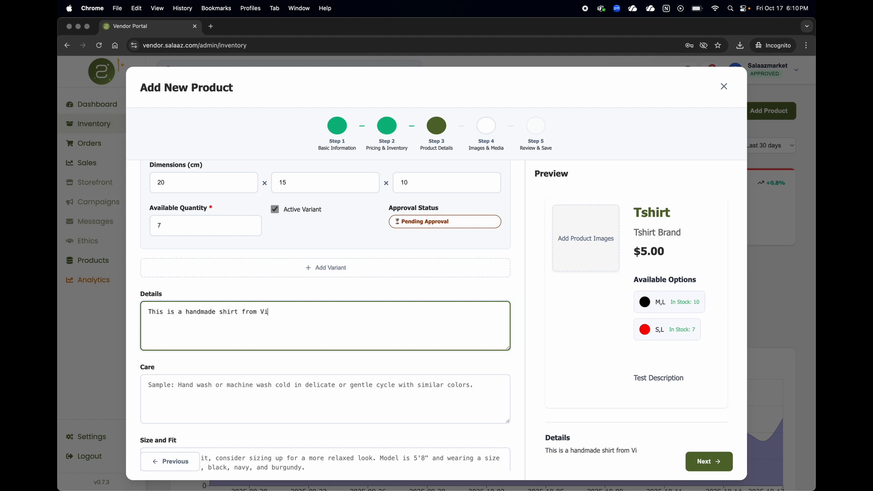
{"action": "type", "text": "etnam. All the cotton "}
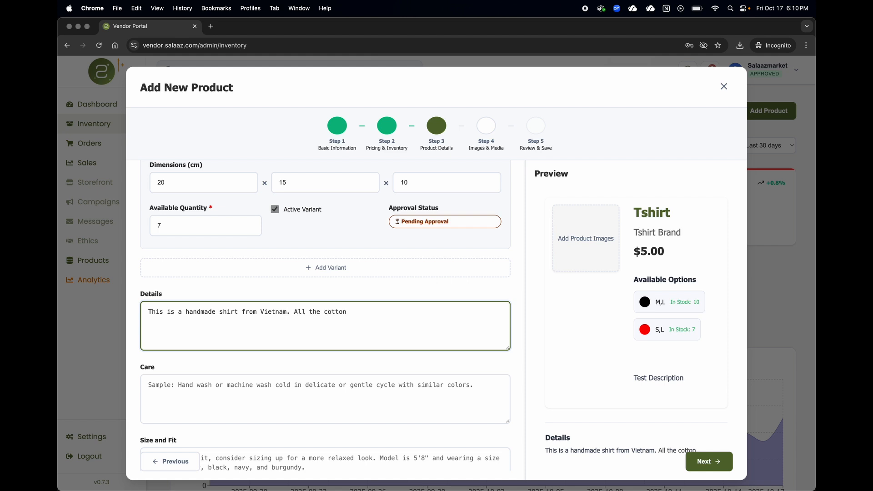
{"action": "type", "text": "is 100% fairtrade, and the shirt"}
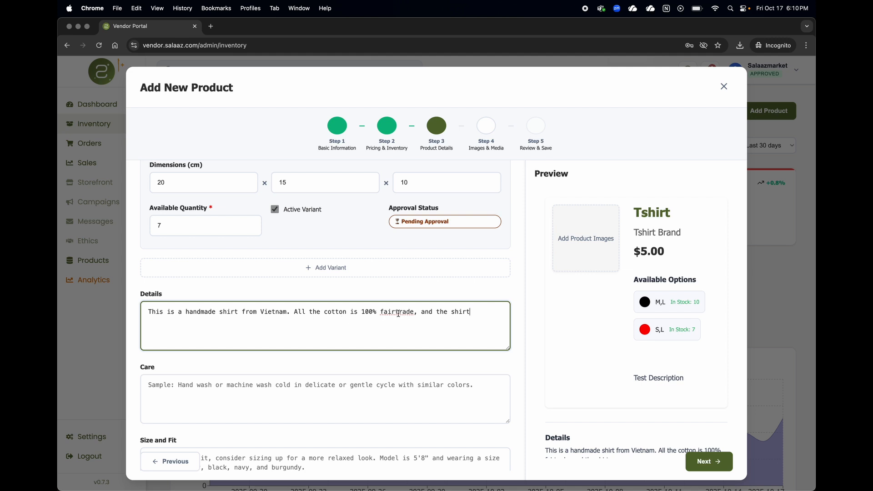
{"action": "type", "text": "  is"}
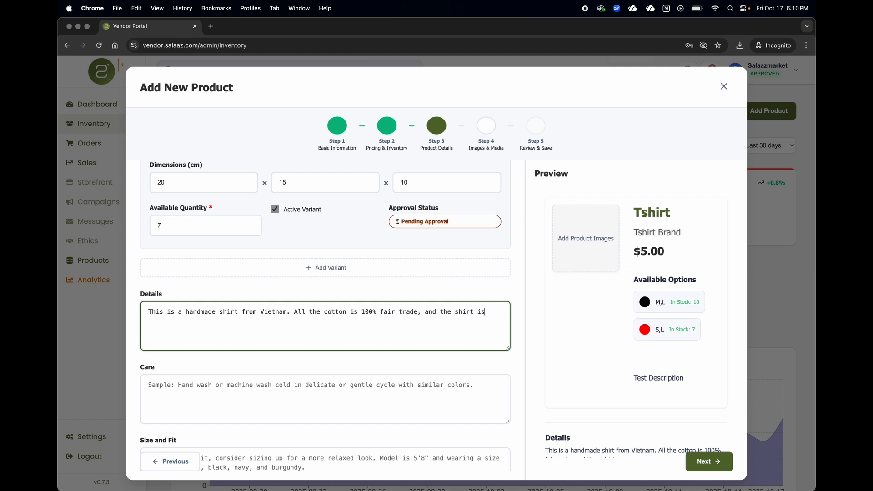
{"action": "type", "text": " 100% cotton."}
- Enter the care instructions "Please only hand wash and air dry."
{"action": "scroll", "coordinate": [424, 324], "scroll_direction": "down", "scroll_amount": 3}
{"action": "left_click", "coordinate": [423, 324]}
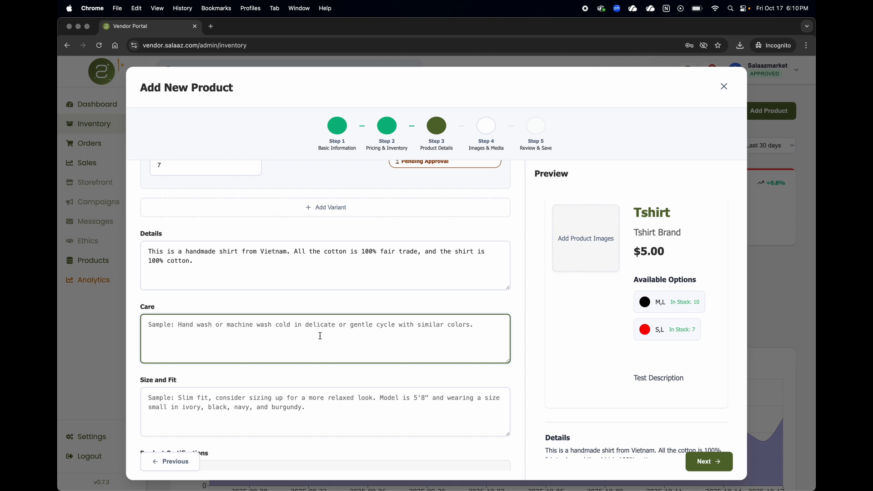
{"action": "type", "text": "Please only"}
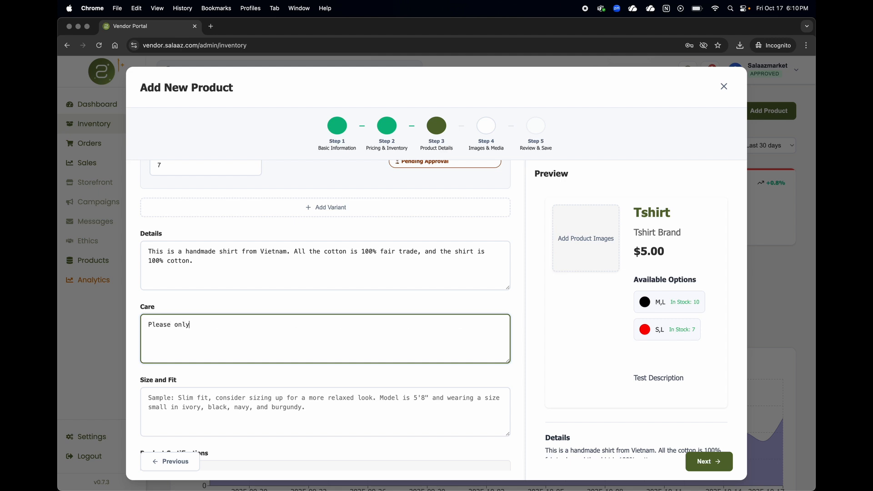
{"action": "type", "text": " hand wash and air dry."}
- Describe the product's size and fit as "Big and tall."
{"action": "scroll", "coordinate": [315, 326], "scroll_direction": "down", "scroll_amount": 3}
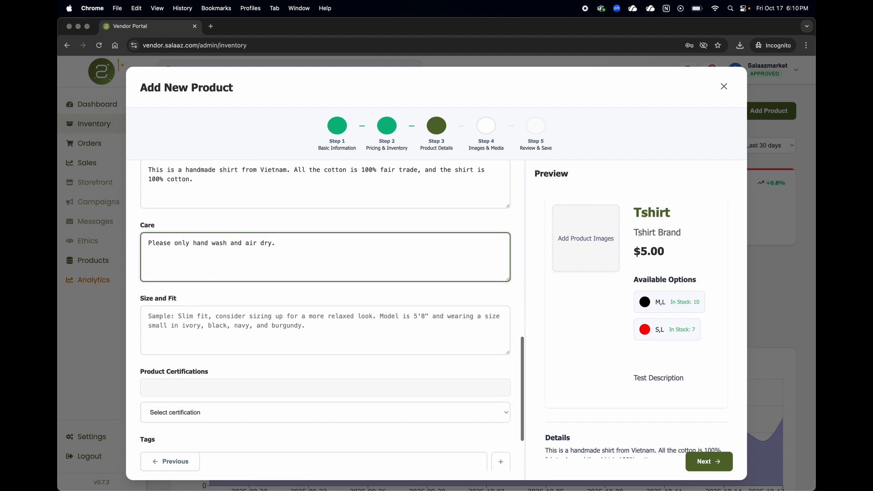
{"action": "left_click", "coordinate": [319, 335]}
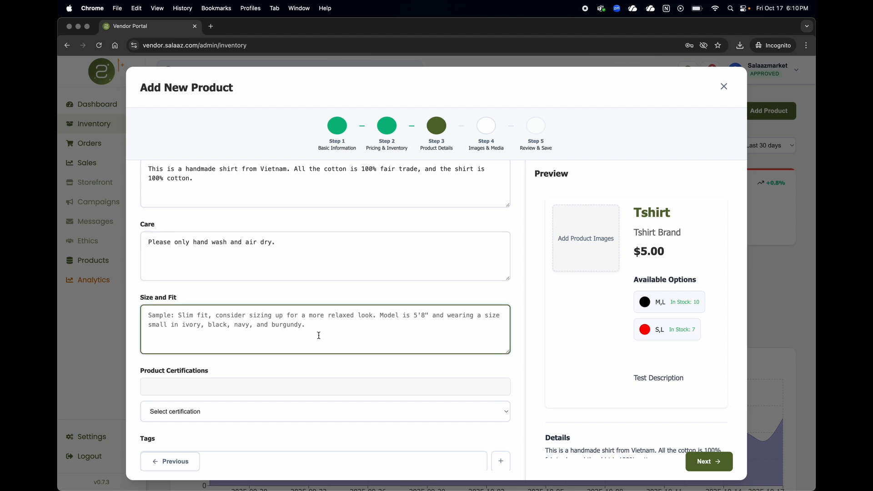
{"action": "type", "text": "Big and tall."}
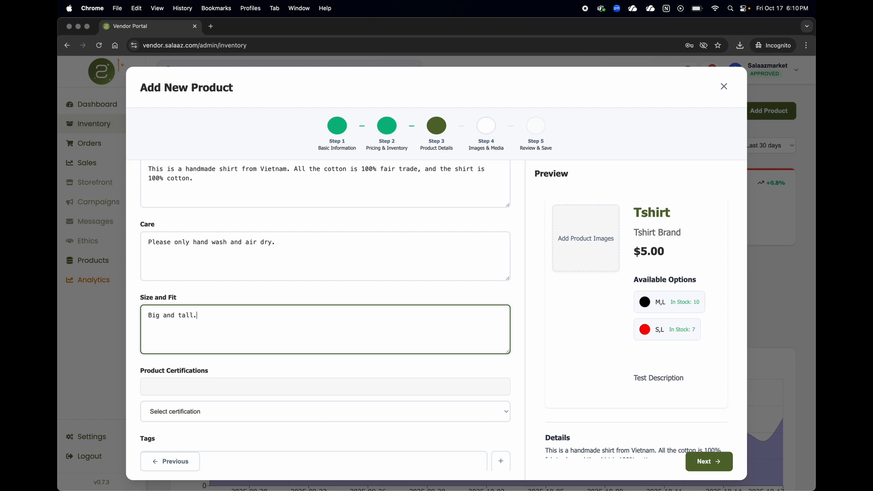
{"action": "scroll", "coordinate": [318, 384], "scroll_direction": "down", "scroll_amount": 2}
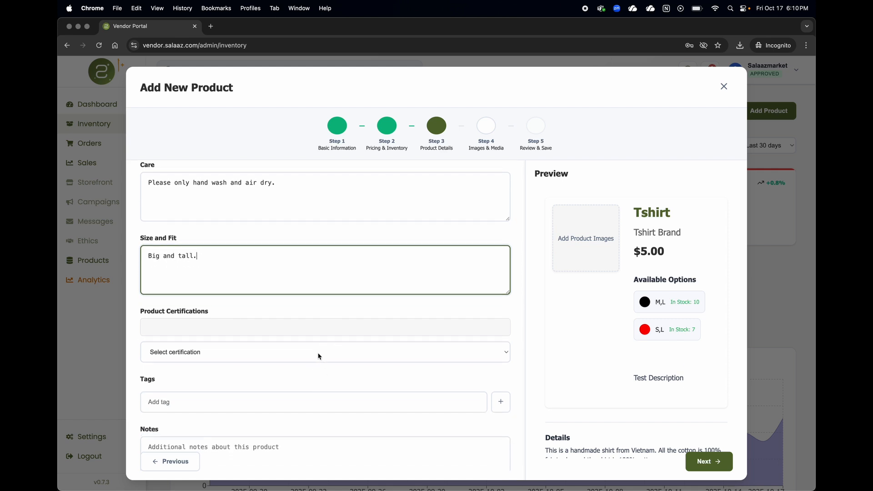
- Add the Fair Trade and Organic certifications to the product
{"action": "left_click", "coordinate": [320, 355]}
{"action": "scroll", "coordinate": [320, 355], "scroll_direction": "down", "scroll_amount": 3}
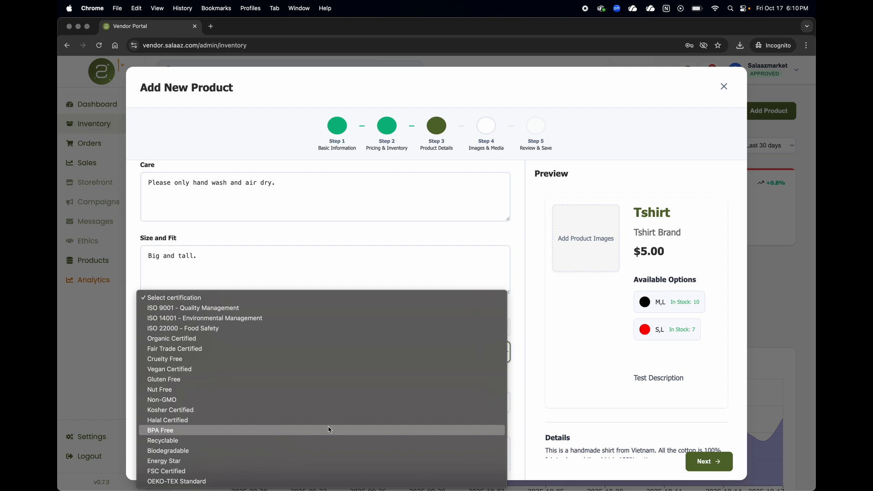
{"action": "left_click", "coordinate": [264, 349]}
{"action": "left_click", "coordinate": [261, 354]}
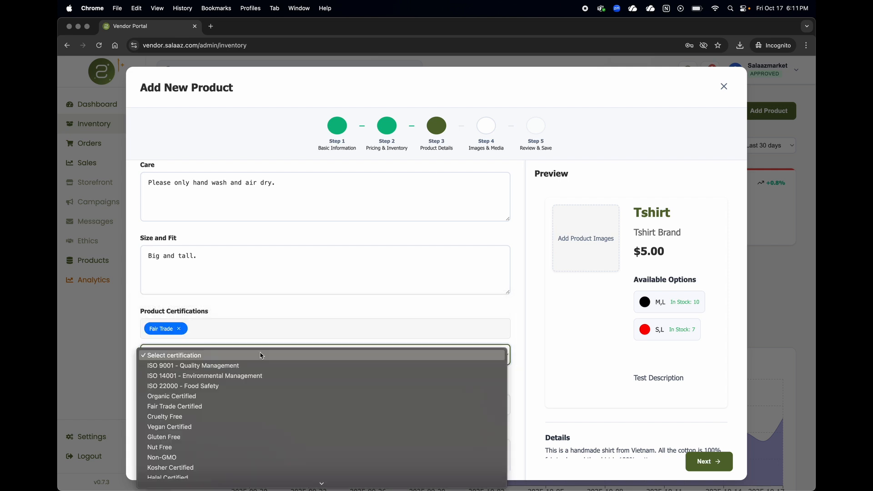
{"action": "left_click", "coordinate": [217, 397]}
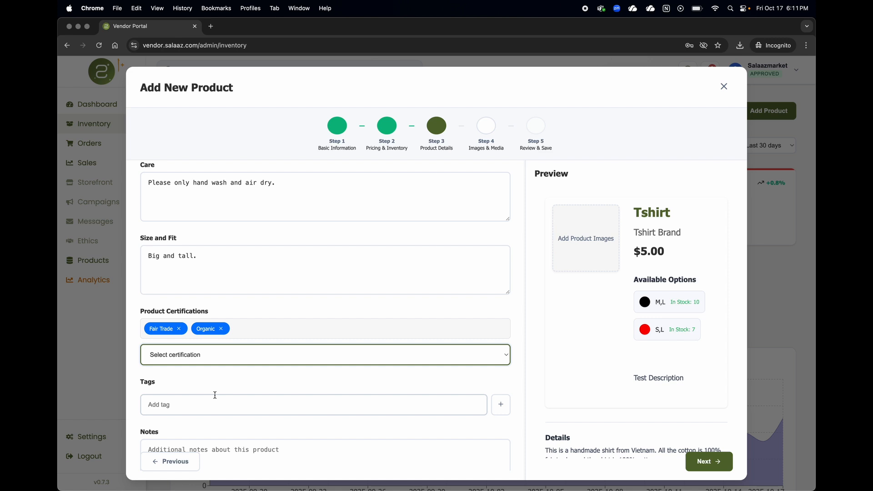
- Add the product tags "TShirts" and "Shirts"
{"action": "scroll", "coordinate": [304, 390], "scroll_direction": "up", "scroll_amount": 1}
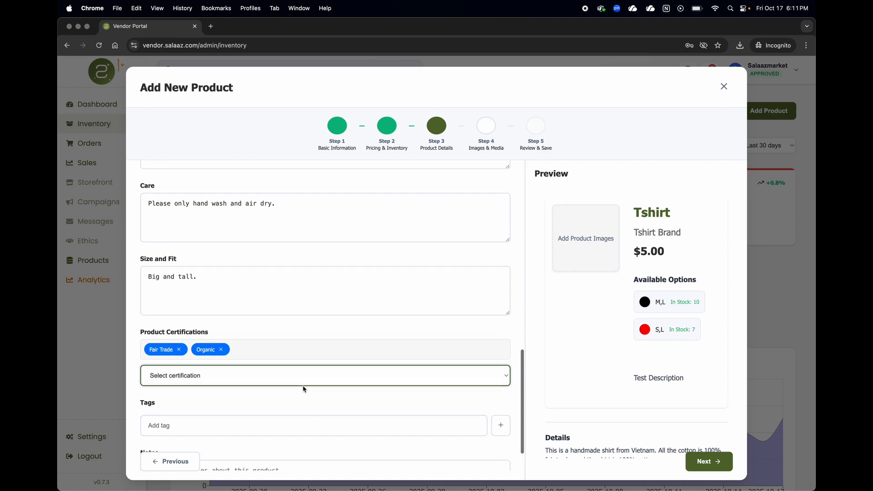
{"action": "scroll", "coordinate": [340, 384], "scroll_direction": "down", "scroll_amount": 2}
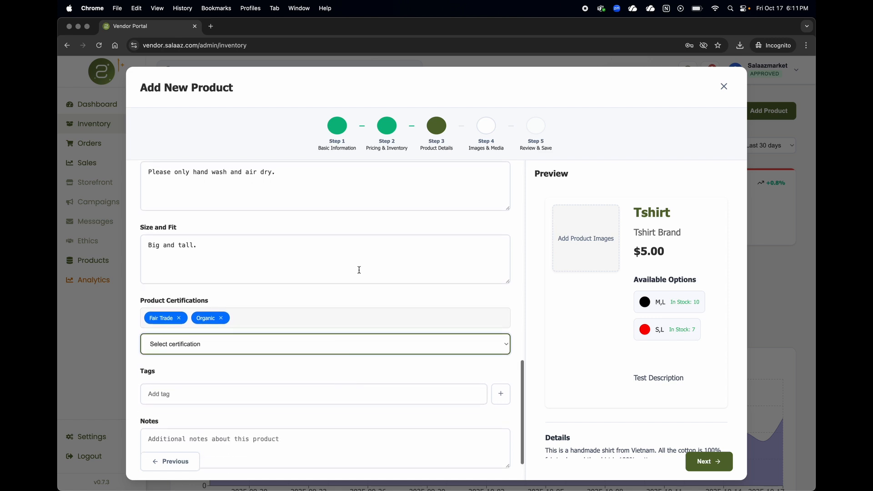
{"action": "scroll", "coordinate": [477, 299], "scroll_direction": "down", "scroll_amount": 1}
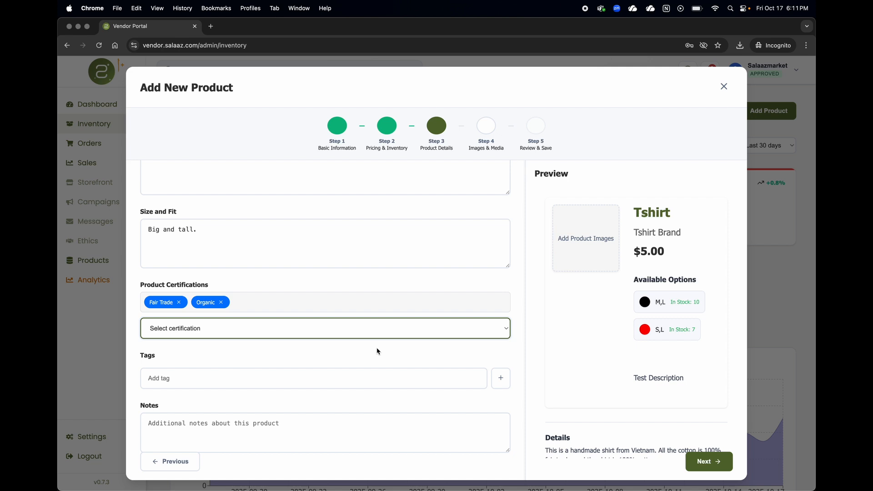
{"action": "scroll", "coordinate": [296, 349], "scroll_direction": "down", "scroll_amount": 1}
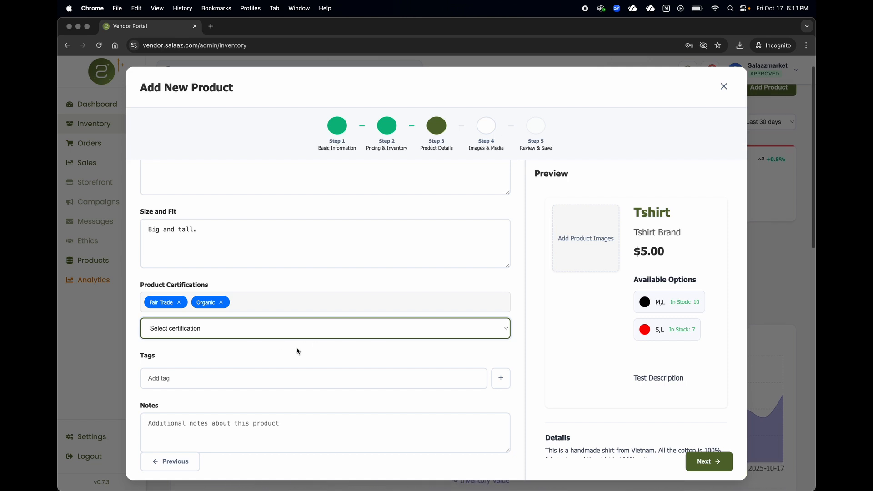
{"action": "left_click", "coordinate": [310, 382]}
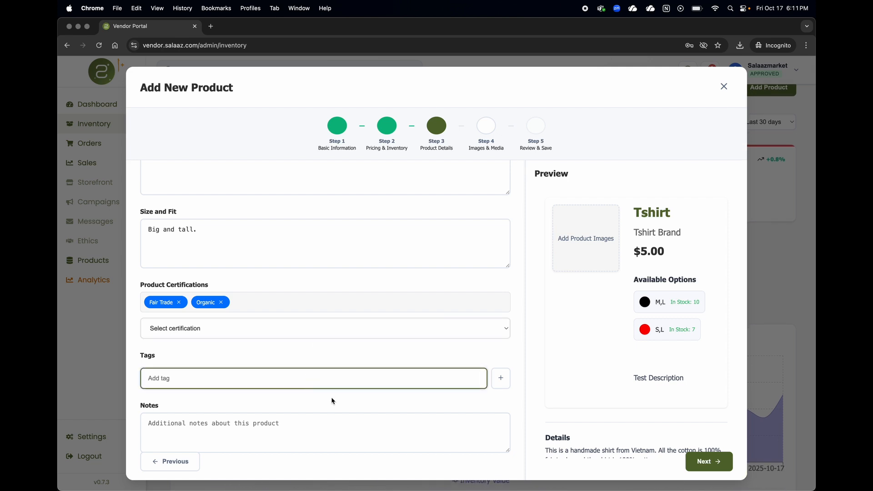
{"action": "type", "text": "T"}
{"action": "left_click", "coordinate": [498, 388]}
{"action": "left_click", "coordinate": [416, 391]}
{"action": "type", "text": "Shir"}
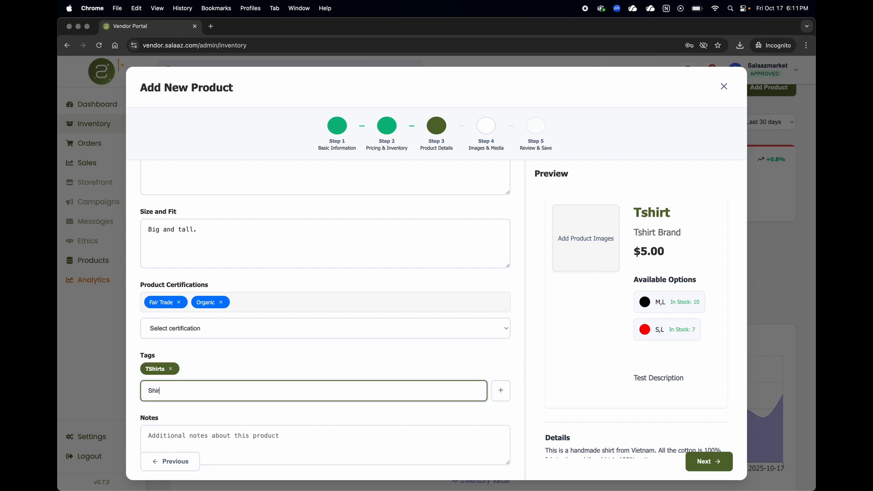
{"action": "type", "text": "ts"}
{"action": "left_click", "coordinate": [500, 390]}
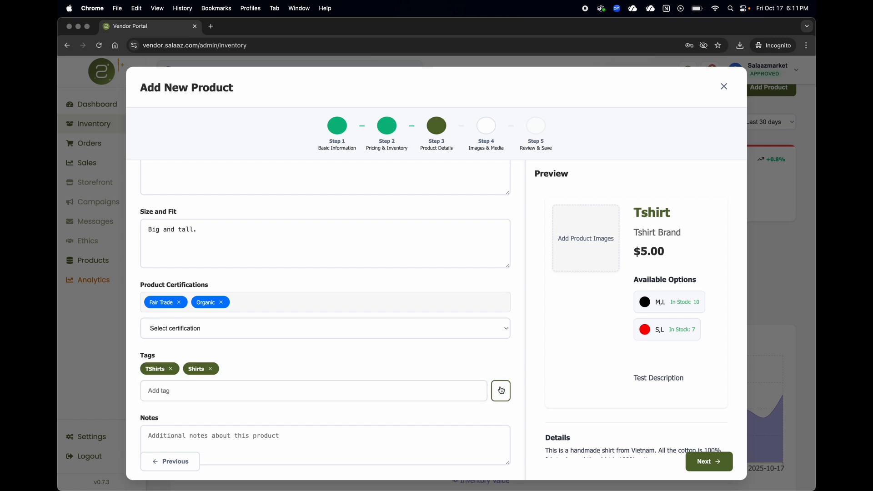
- Add the further product tags "Short Sleeved", "Fair Trade" and "Cotton"
{"action": "left_click", "coordinate": [457, 396]}
{"action": "type", "text": "Short Slee"}
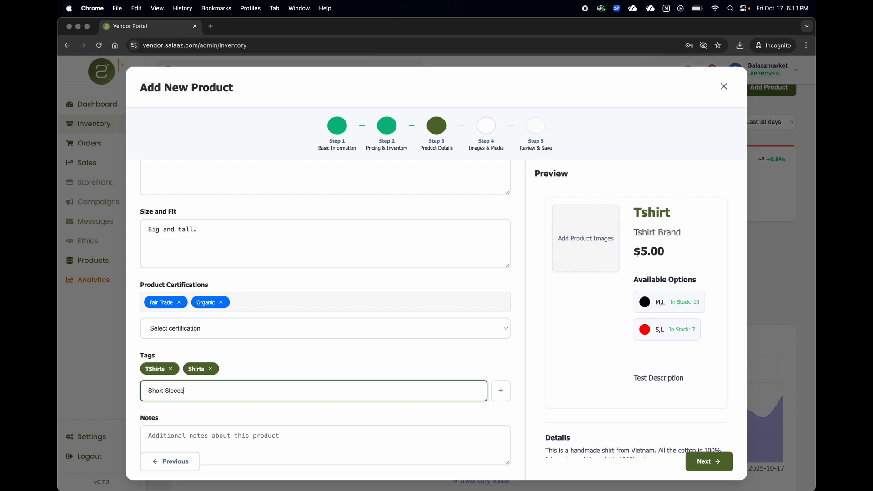
{"action": "type", "text": "ved"}
{"action": "left_click", "coordinate": [500, 389]}
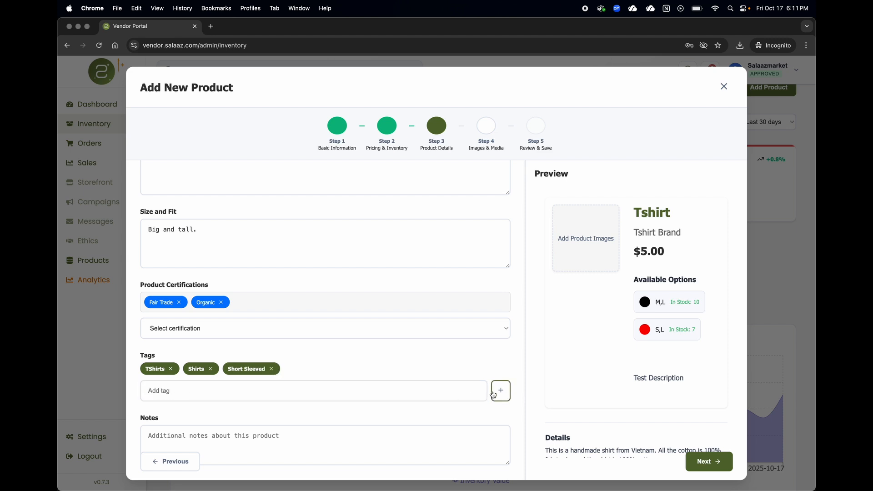
{"action": "left_click", "coordinate": [472, 392]}
{"action": "type", "text": "Fair Trade"}
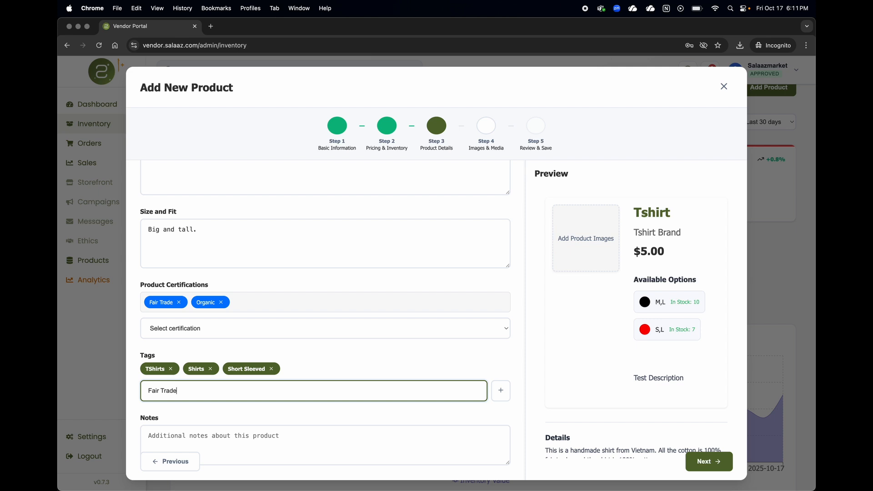
{"action": "left_click", "coordinate": [500, 390]}
{"action": "left_click", "coordinate": [462, 389]}
{"action": "type", "text": "Co"}
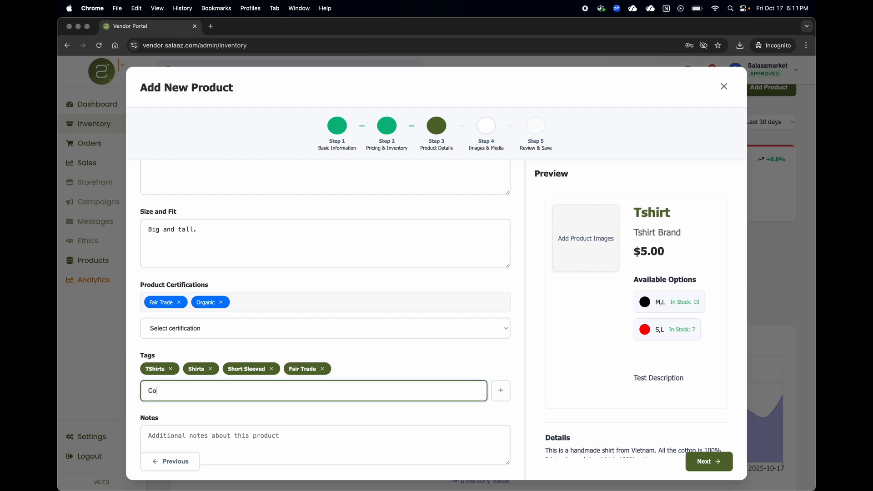
{"action": "type", "text": "tton"}
{"action": "left_click", "coordinate": [500, 390]}
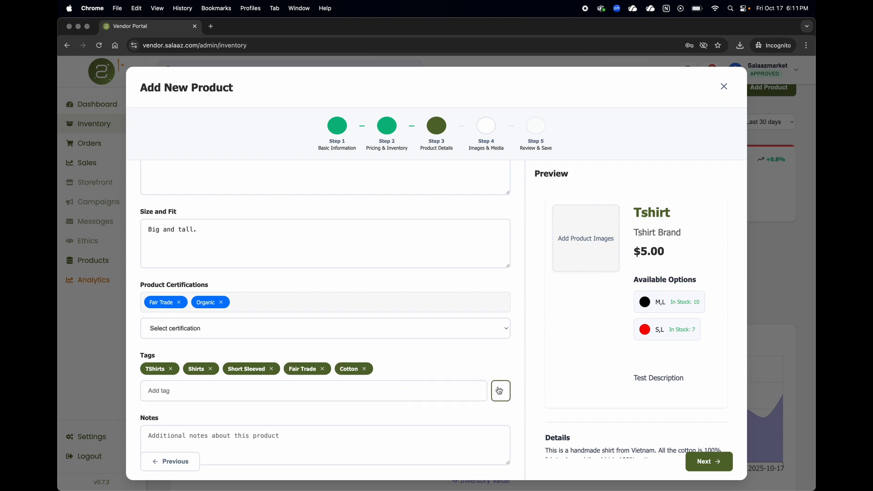
- Leave the notes empty, check the product preview, and proceed to the Images & Media step
{"action": "scroll", "coordinate": [409, 427], "scroll_direction": "down", "scroll_amount": 1}
{"action": "left_click", "coordinate": [379, 432]}
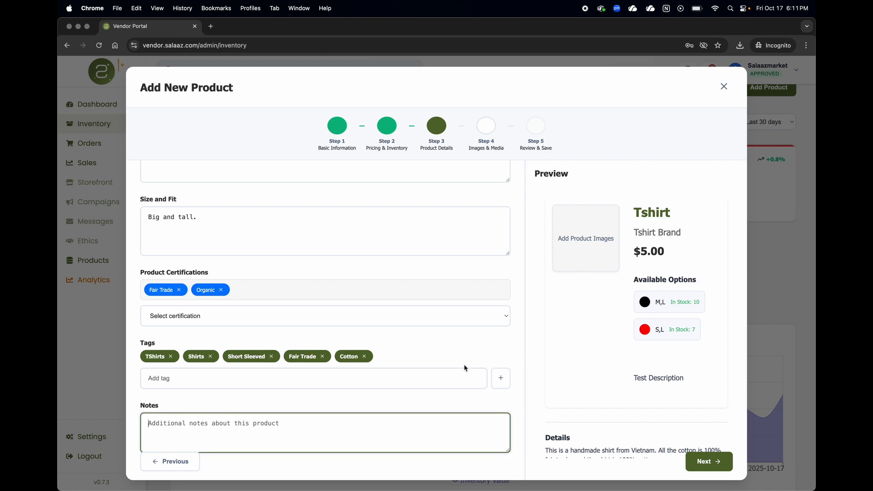
{"action": "scroll", "coordinate": [592, 354], "scroll_direction": "down", "scroll_amount": 2}
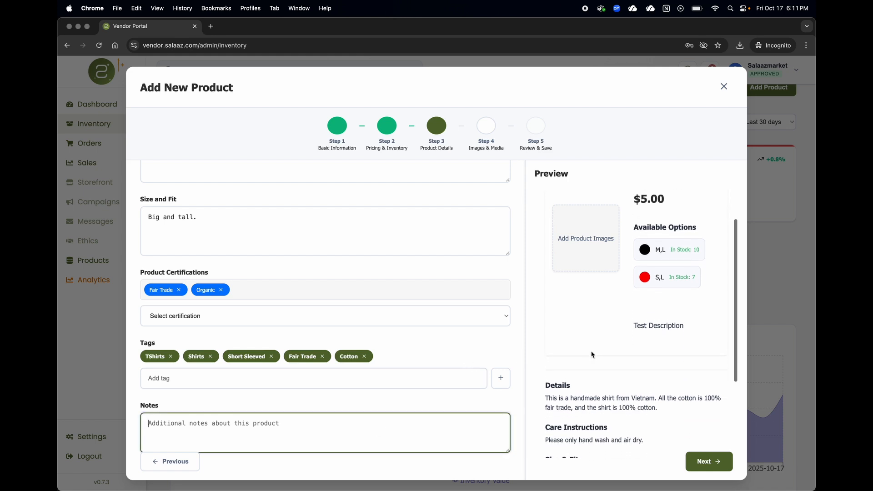
{"action": "scroll", "coordinate": [593, 354], "scroll_direction": "down", "scroll_amount": 4}
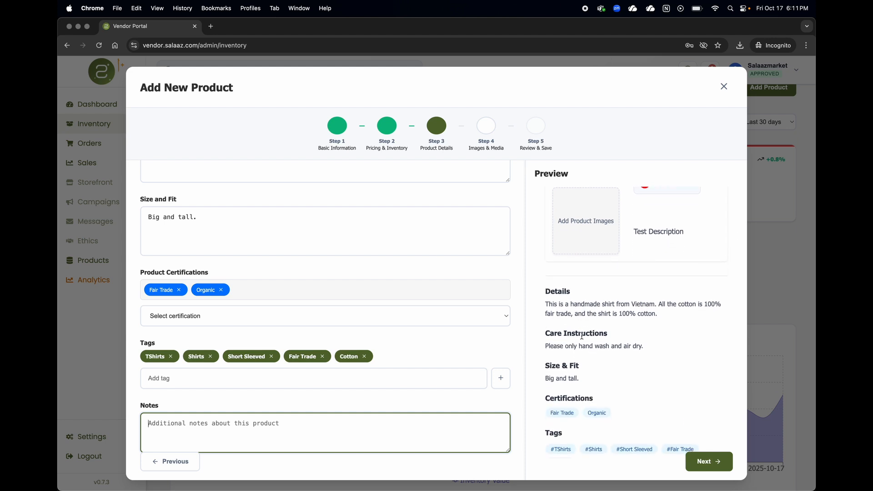
{"action": "scroll", "coordinate": [582, 335], "scroll_direction": "down", "scroll_amount": 1}
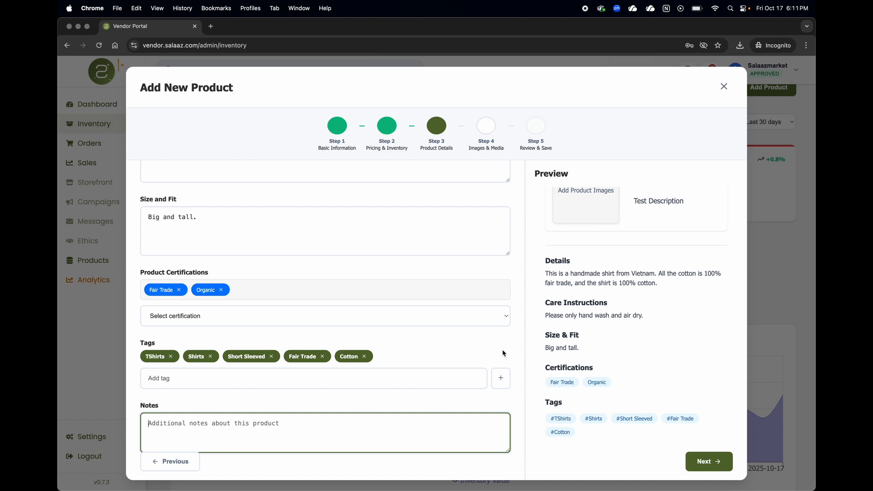
{"action": "scroll", "coordinate": [586, 314], "scroll_direction": "up", "scroll_amount": 5}
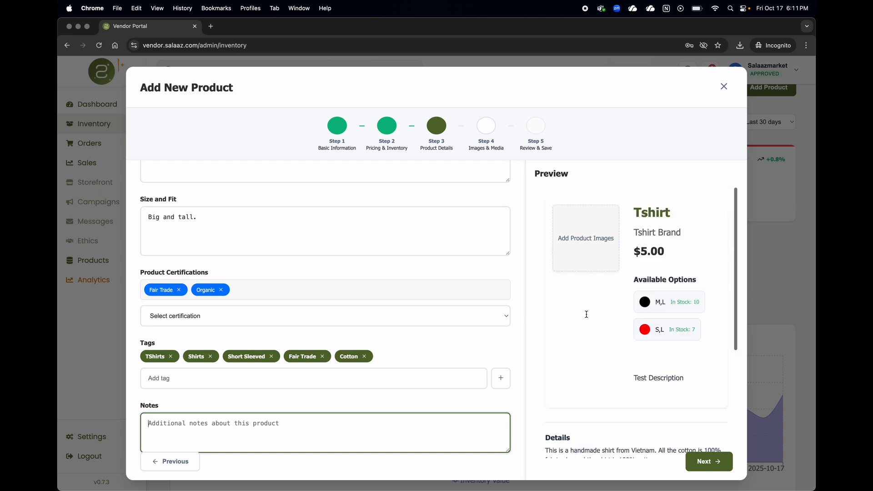
{"action": "scroll", "coordinate": [586, 316], "scroll_direction": "down", "scroll_amount": 1}
{"action": "left_click", "coordinate": [711, 461]}
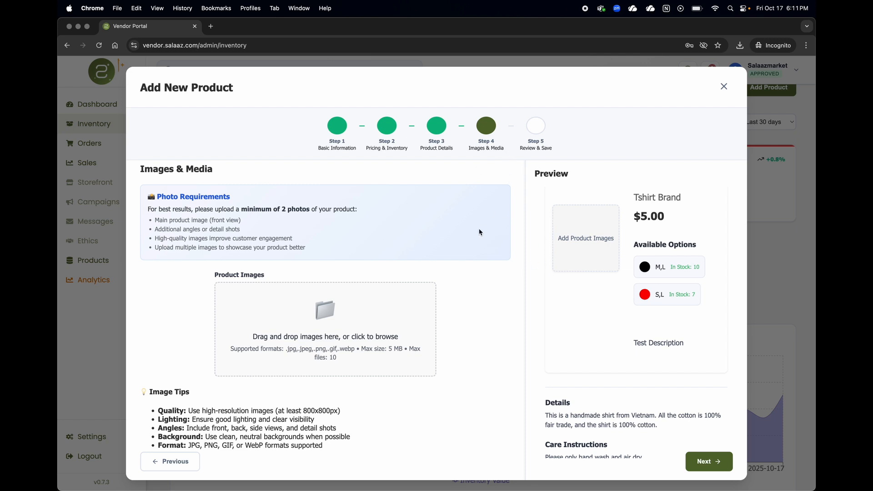
- Upload "black shirt.webp" and "Red Shirt.webp" from the Downloads folder as the product images
{"action": "scroll", "coordinate": [353, 263], "scroll_direction": "down", "scroll_amount": 1}
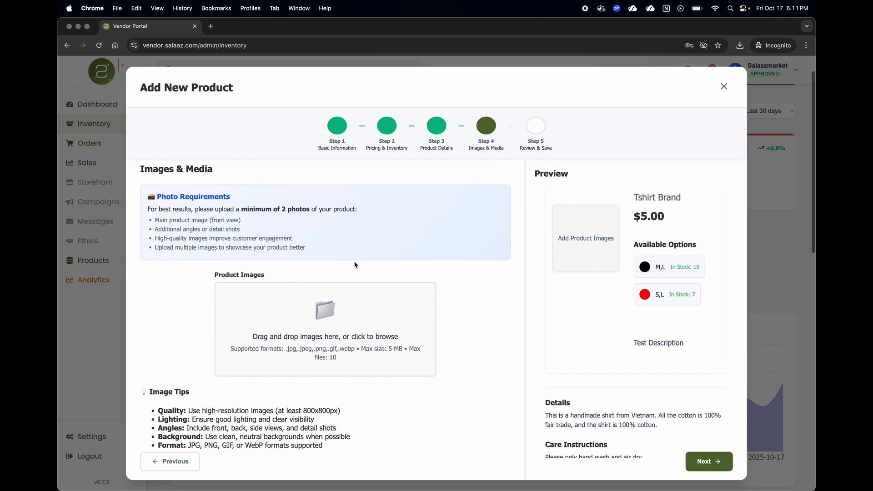
{"action": "left_click", "coordinate": [329, 332]}
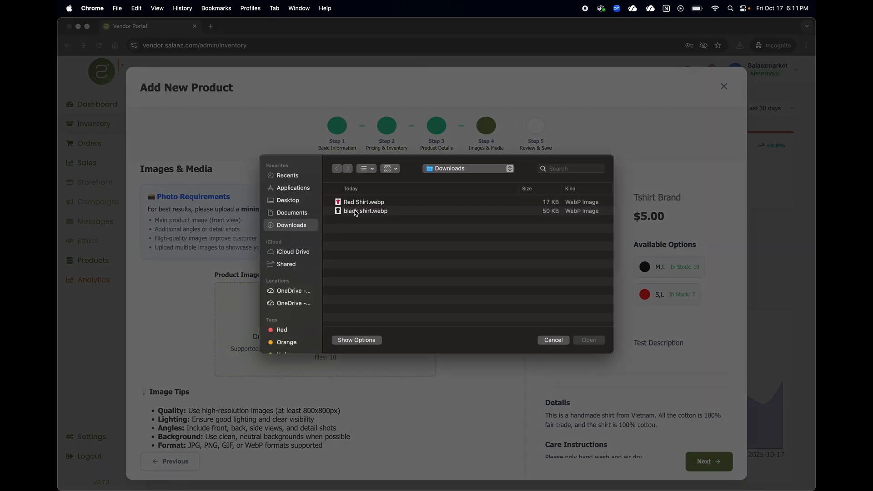
{"action": "left_click", "coordinate": [357, 212]}
{"action": "double_click", "coordinate": [357, 212]}
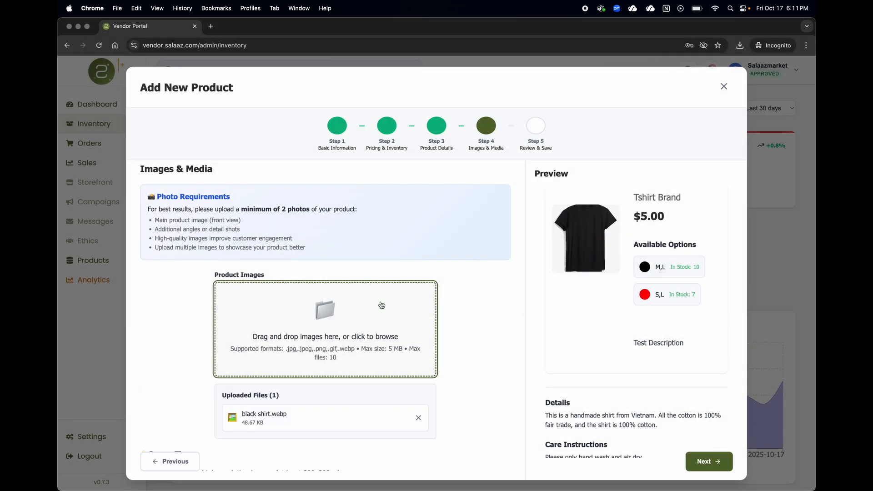
{"action": "left_click", "coordinate": [369, 341]}
{"action": "double_click", "coordinate": [368, 202]}
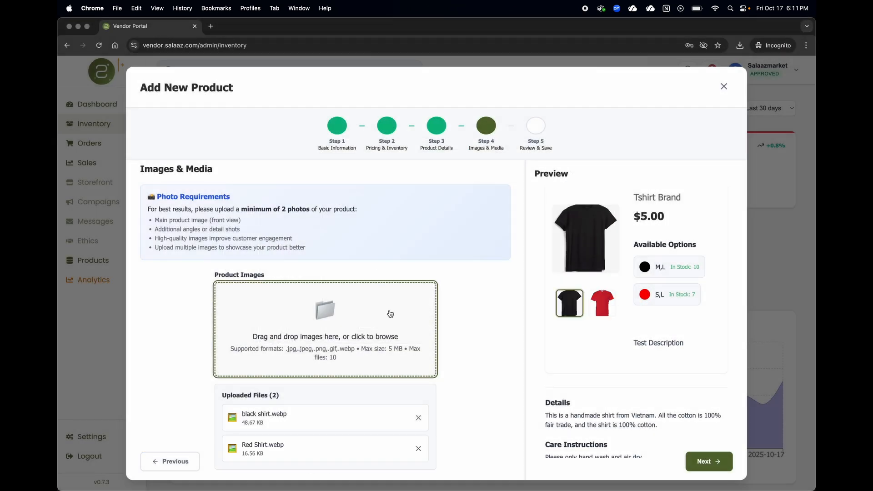
- Switch the product preview between the red and black shirt images, finishing on the black one
{"action": "left_click", "coordinate": [604, 308]}
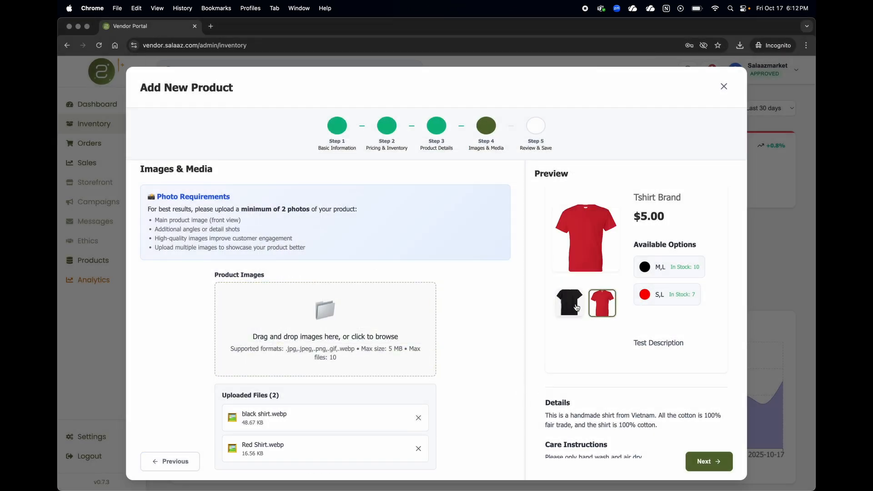
{"action": "left_click", "coordinate": [574, 308]}
{"action": "left_click", "coordinate": [601, 307]}
{"action": "left_click", "coordinate": [569, 308]}
{"action": "scroll", "coordinate": [479, 346], "scroll_direction": "down", "scroll_amount": 4}
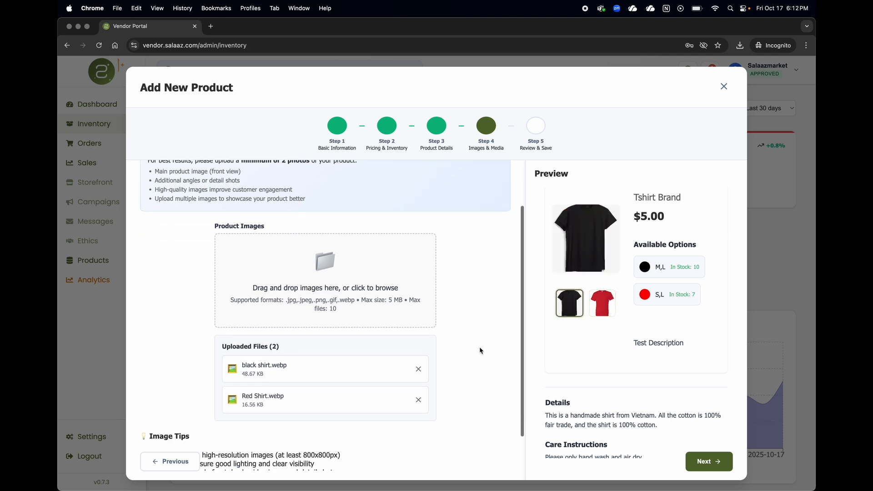
- Review the product's summary, images, additional details and both variants in the final step, and save the product
{"action": "left_click", "coordinate": [709, 469]}
{"action": "scroll", "coordinate": [447, 359], "scroll_direction": "up", "scroll_amount": 3}
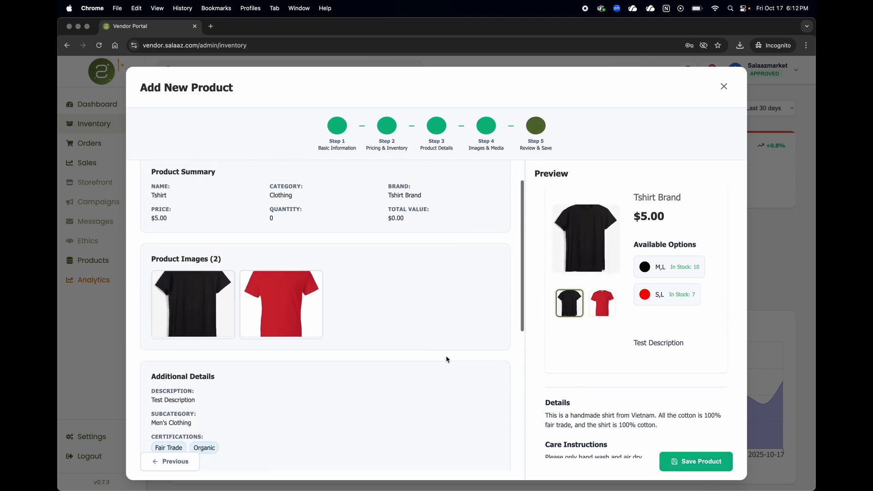
{"action": "scroll", "coordinate": [447, 359], "scroll_direction": "up", "scroll_amount": 1}
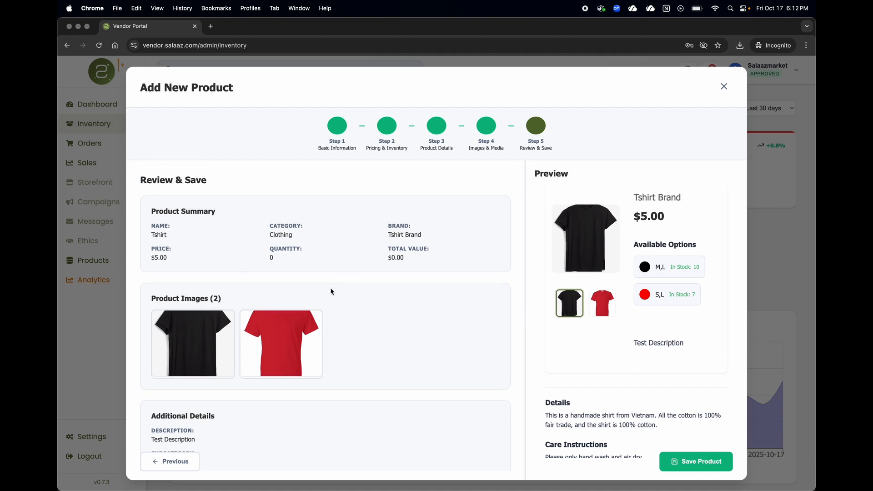
{"action": "scroll", "coordinate": [309, 267], "scroll_direction": "down", "scroll_amount": 2}
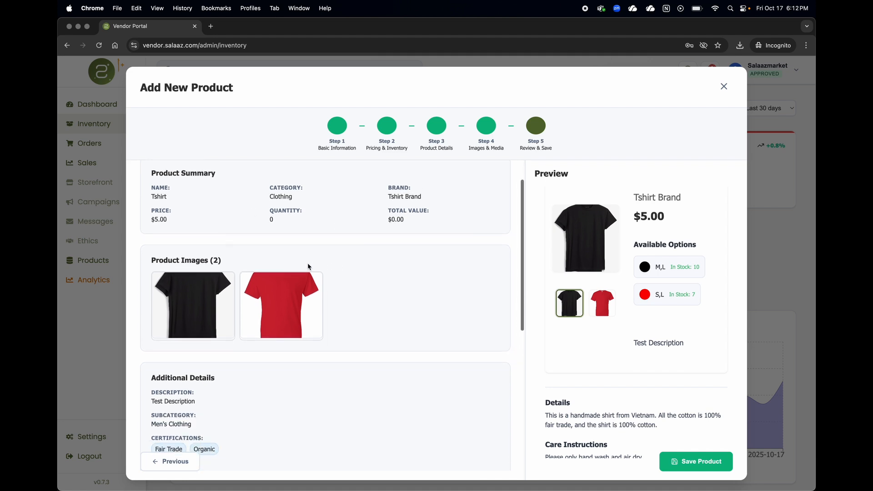
{"action": "scroll", "coordinate": [309, 266], "scroll_direction": "down", "scroll_amount": 8}
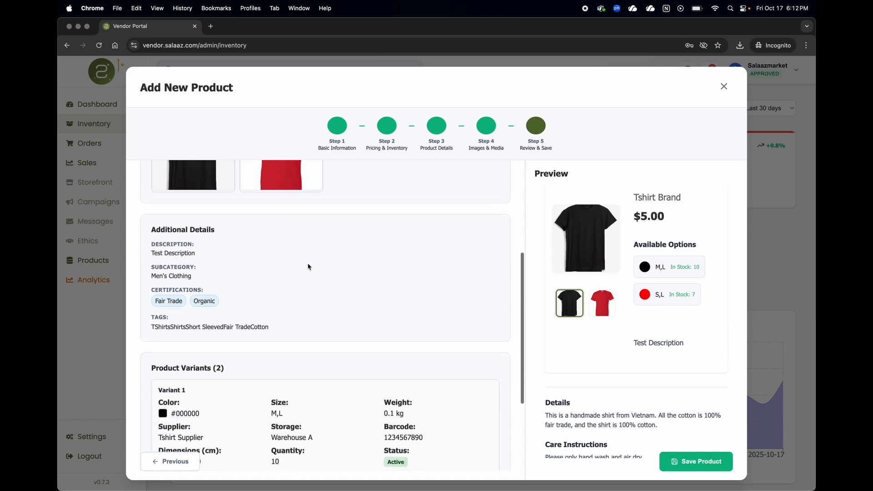
{"action": "scroll", "coordinate": [309, 267], "scroll_direction": "down", "scroll_amount": 3}
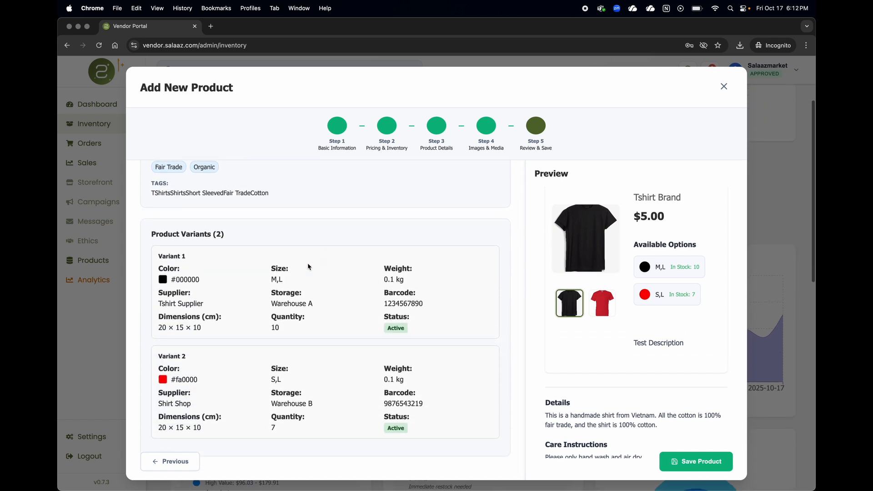
{"action": "left_click", "coordinate": [672, 462]}
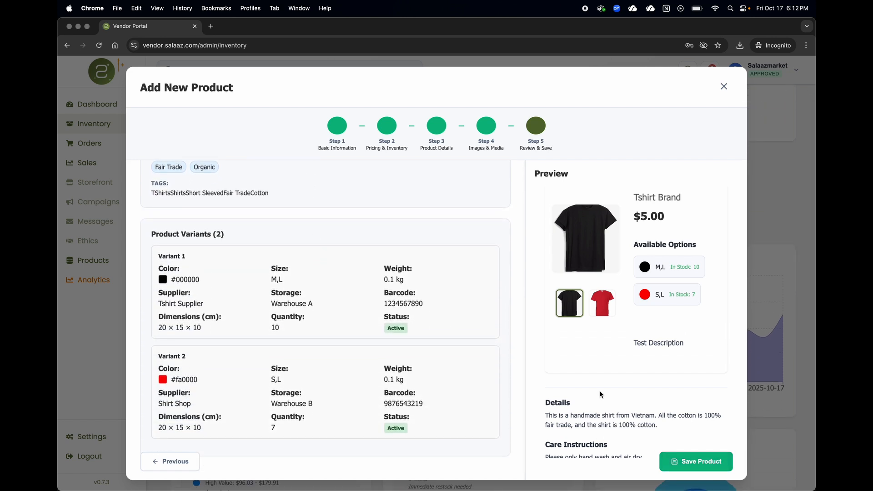
{"action": "scroll", "coordinate": [538, 314], "scroll_direction": "up", "scroll_amount": 5}
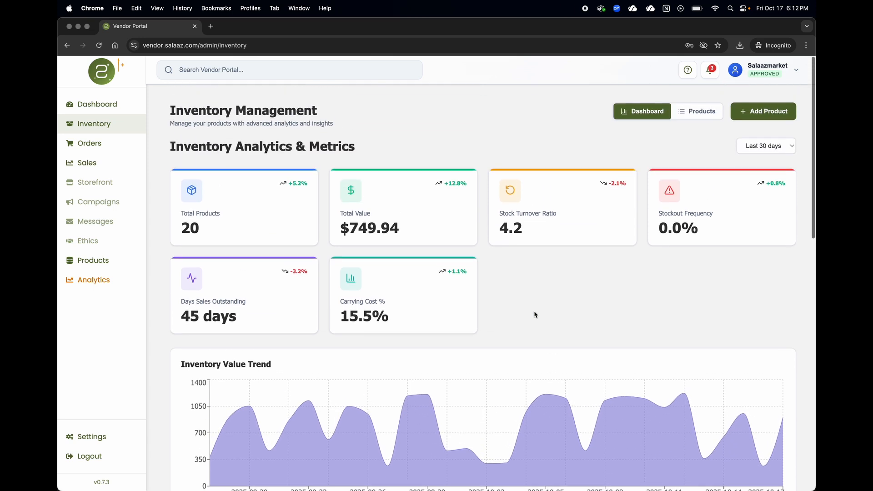
- Find the new Tshirt in the inventory's product list, view its product information, and close the details
{"action": "left_click", "coordinate": [695, 114]}
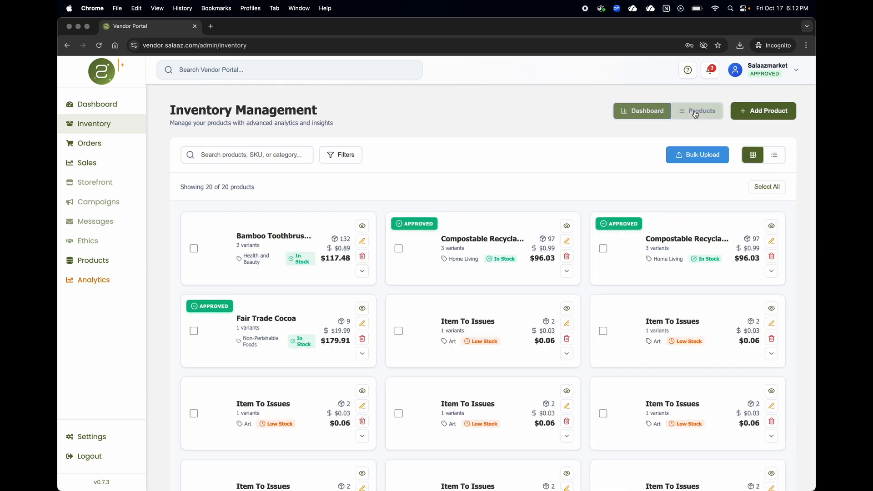
{"action": "scroll", "coordinate": [472, 225], "scroll_direction": "down", "scroll_amount": 2}
{"action": "scroll", "coordinate": [472, 225], "scroll_direction": "down", "scroll_amount": 8}
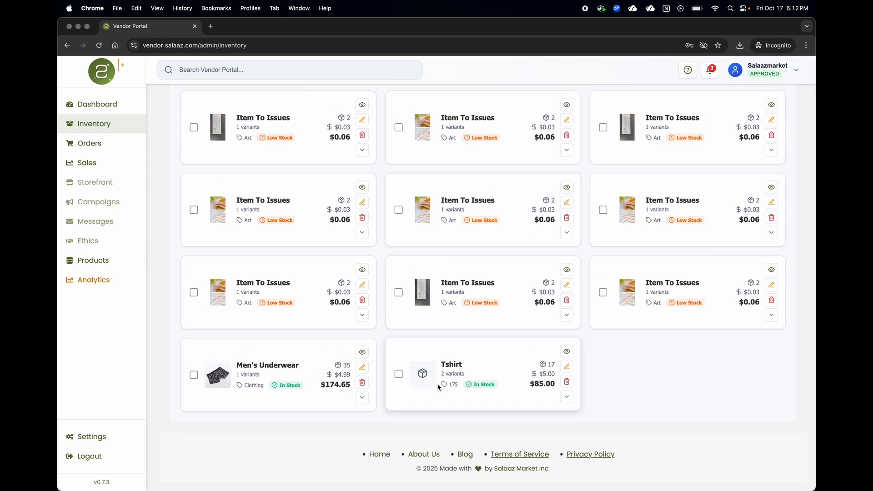
{"action": "left_click", "coordinate": [567, 353]}
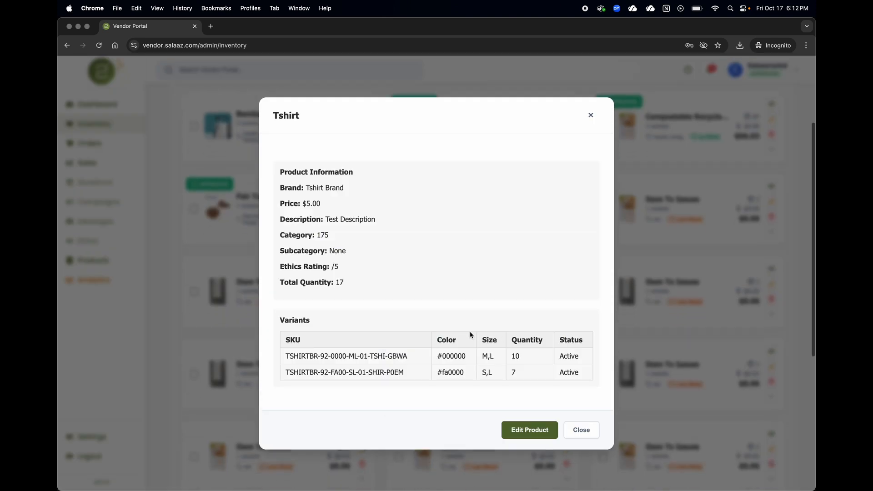
{"action": "left_click", "coordinate": [572, 430]}
- Expand the Tshirt entry in the inventory product list and examine its variants, stock and description
{"action": "scroll", "coordinate": [573, 430], "scroll_direction": "down", "scroll_amount": 7}
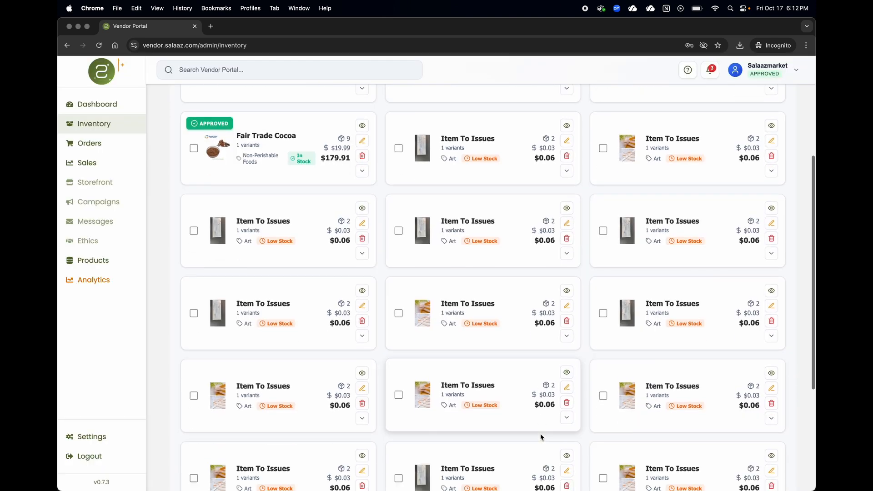
{"action": "scroll", "coordinate": [573, 443], "scroll_direction": "up", "scroll_amount": 8}
{"action": "scroll", "coordinate": [569, 451], "scroll_direction": "down", "scroll_amount": 9}
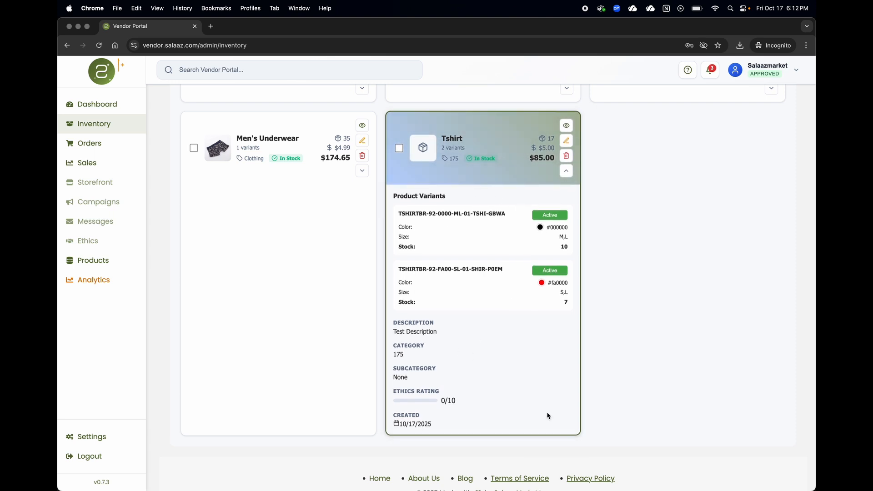
{"action": "scroll", "coordinate": [503, 286], "scroll_direction": "up", "scroll_amount": 1}
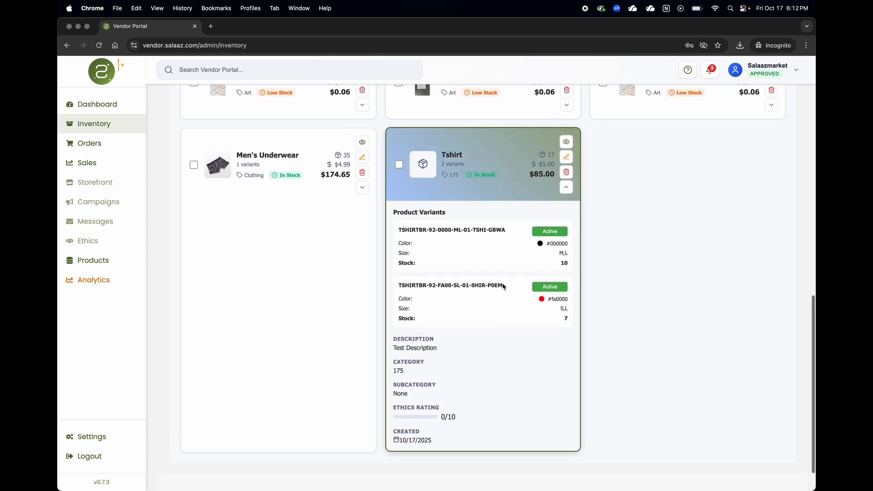